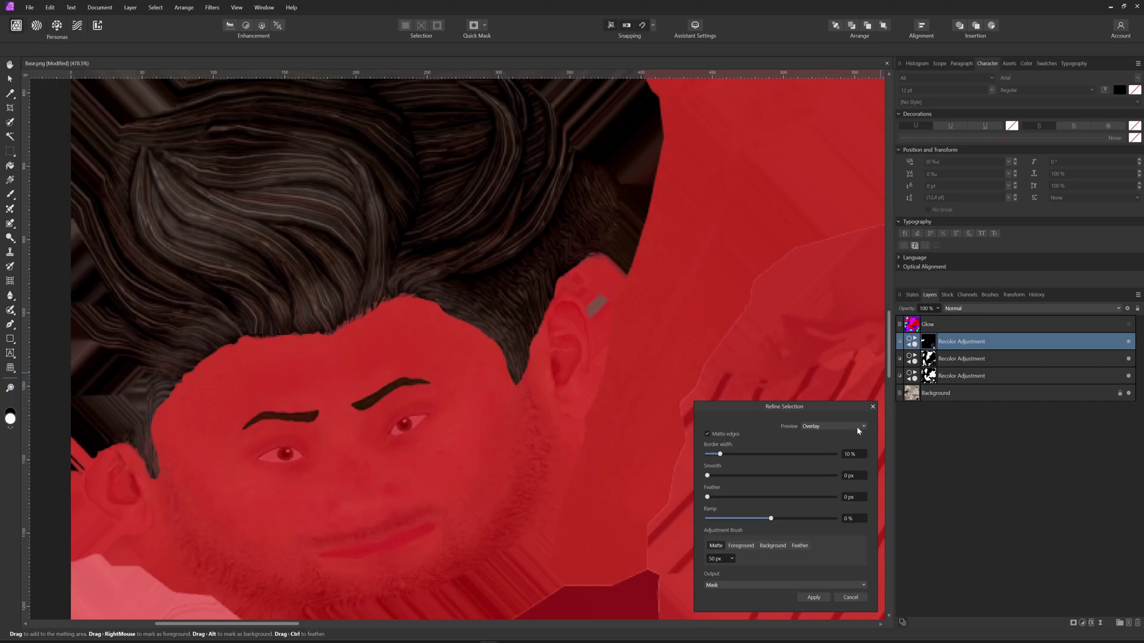
Apply the refined, matte-edged face and hair selection as a mask
left_click(811, 597)
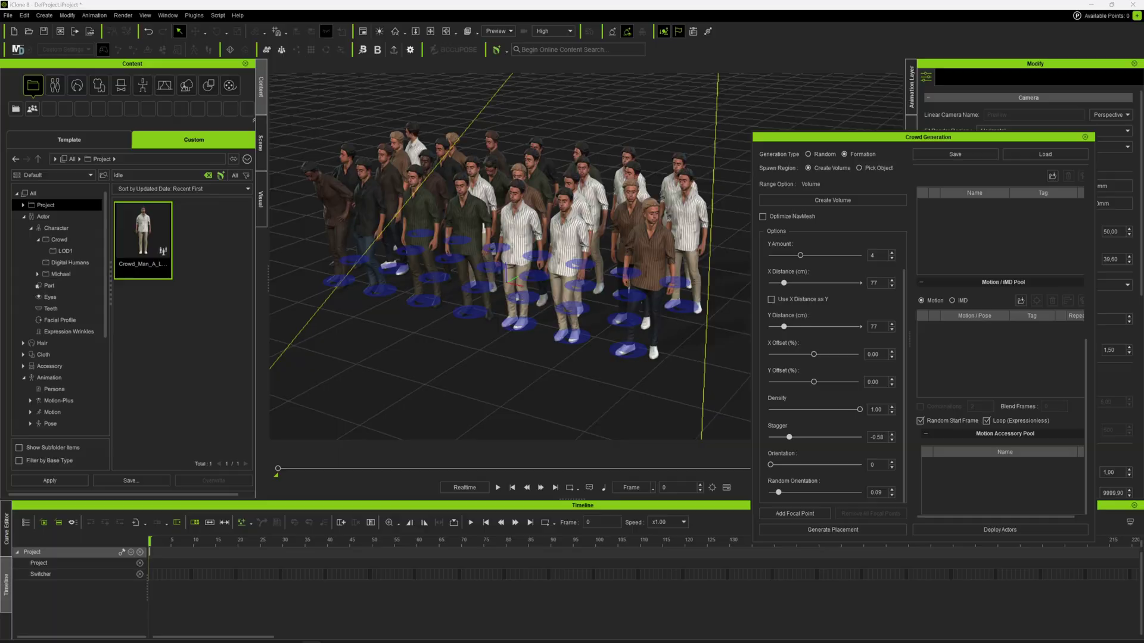
Show the Scene list of the generated crowd actors in iClone
left_click(261, 144)
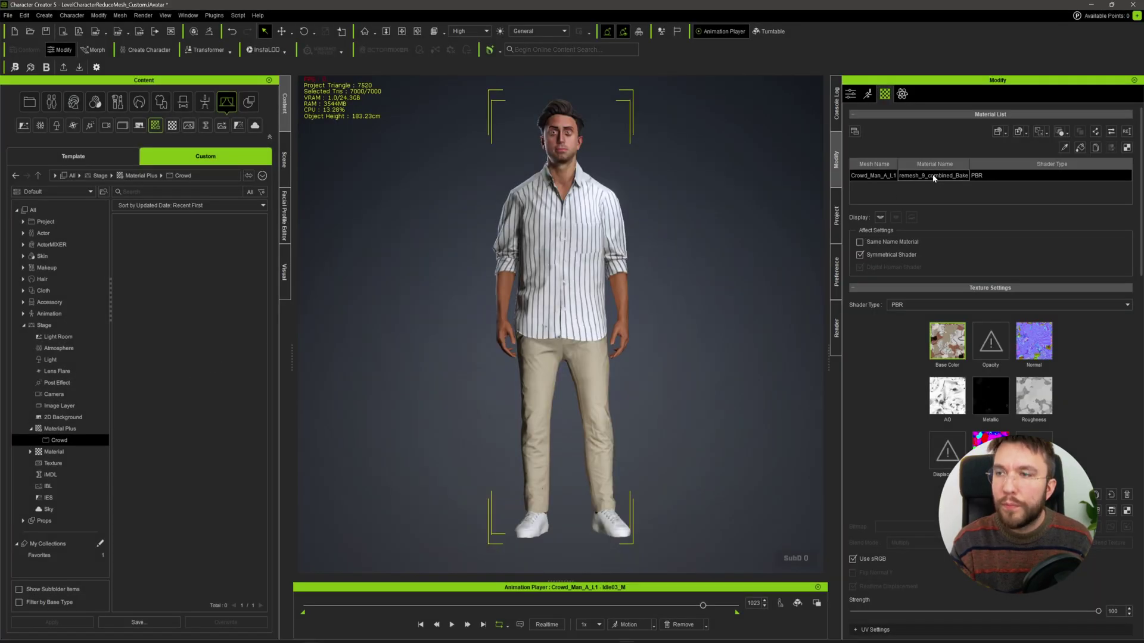
Rename the character's material in the Material List to Crowd_Man_A_L1
right_click(933, 177)
left_click(285, 168)
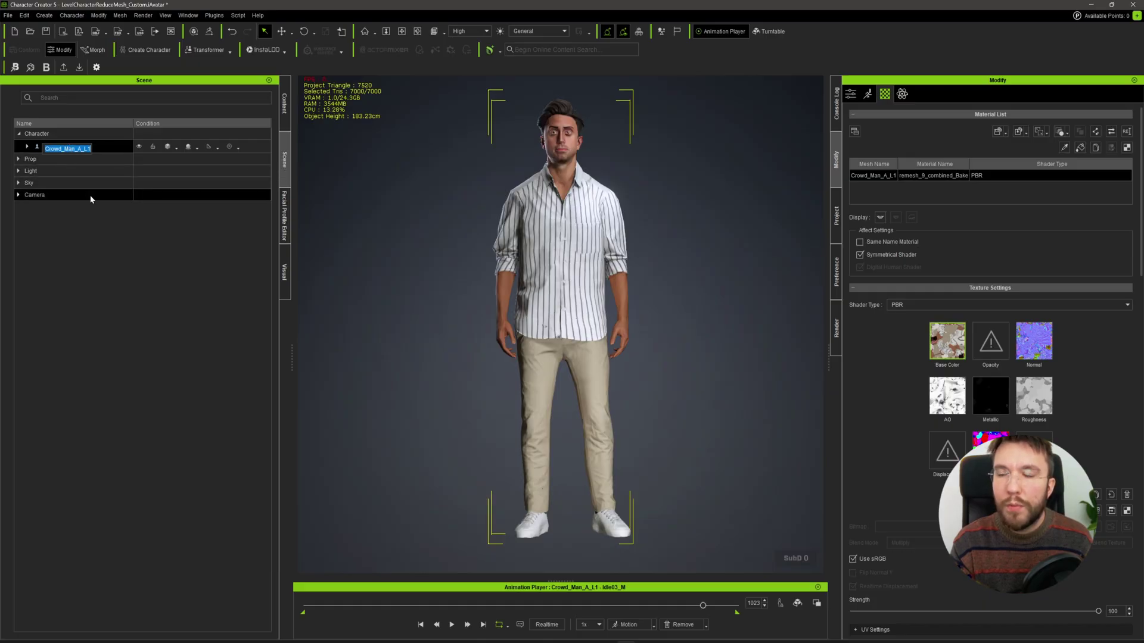
left_click(112, 239)
right_click(946, 176)
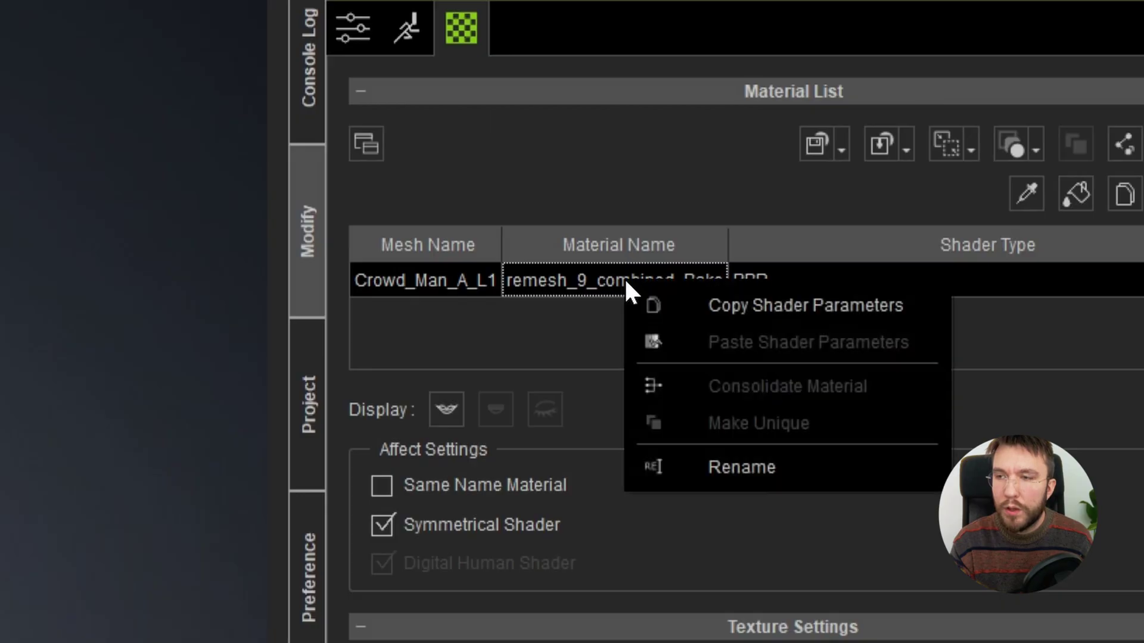
left_click(996, 240)
type("Crowd_Man_A_L1")
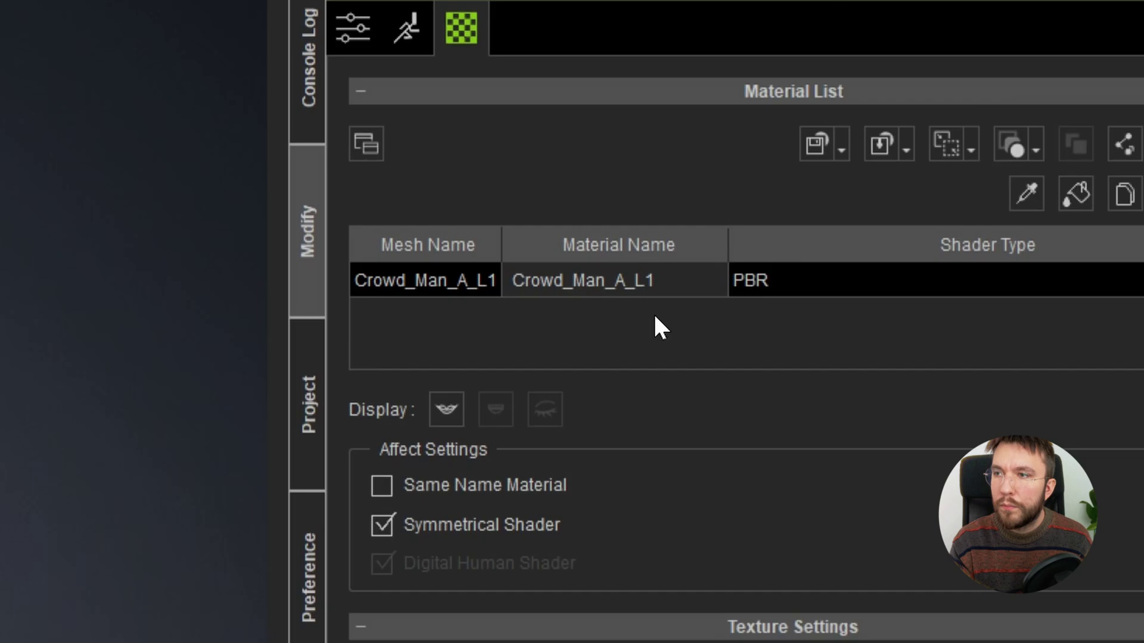
key("Return")
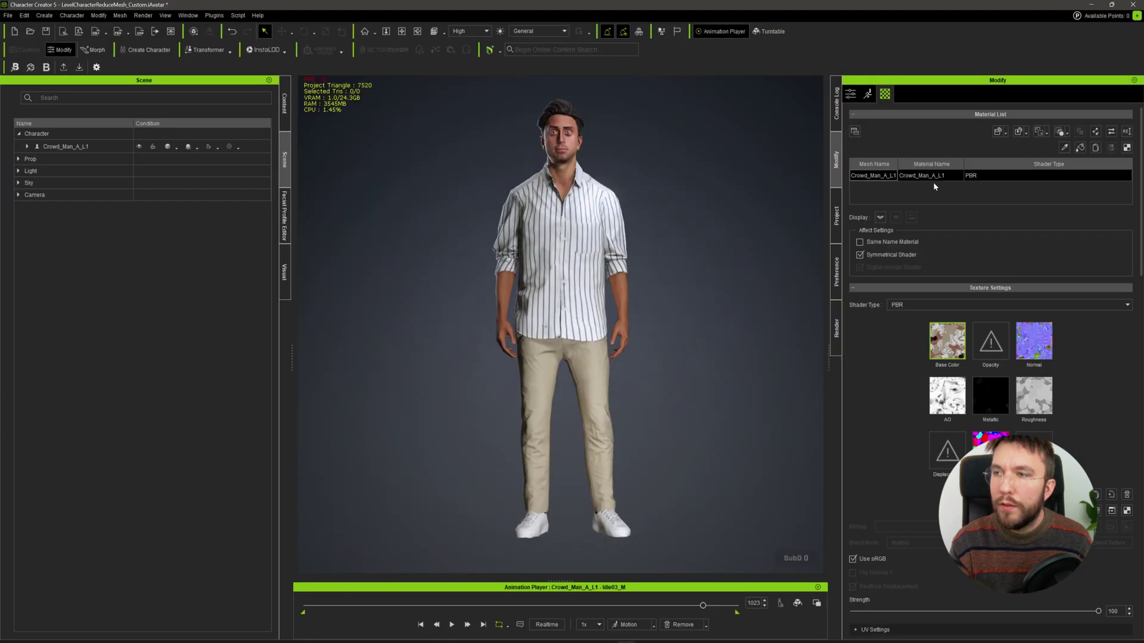
Save the material as a Material Plus preset in Media > Material Plus > Crowd
left_click(1025, 135)
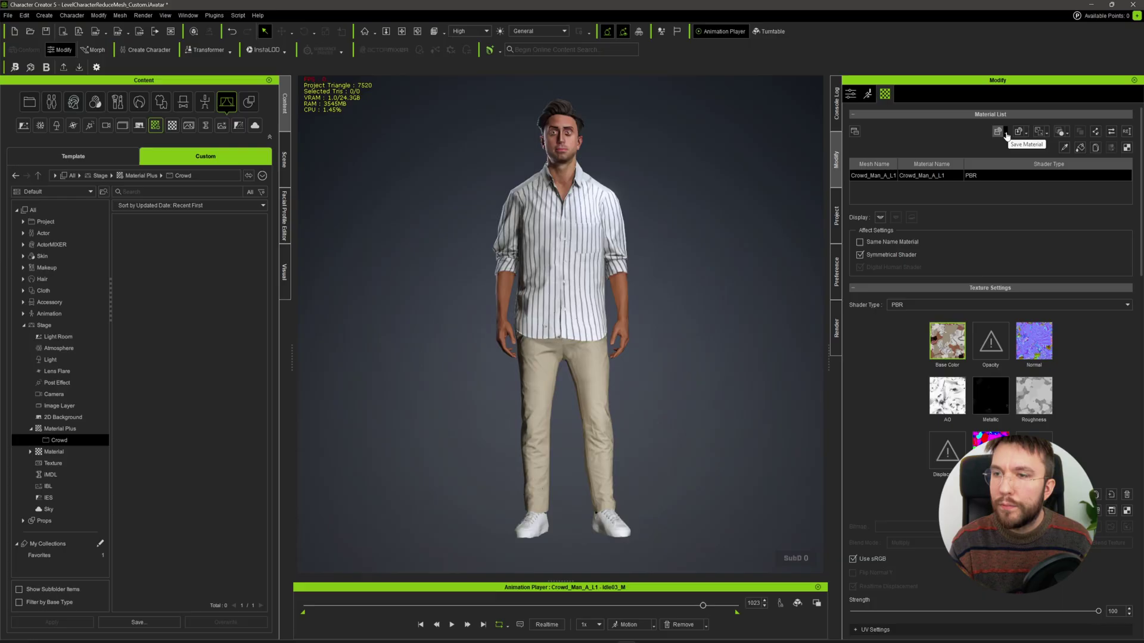
left_click(1006, 134)
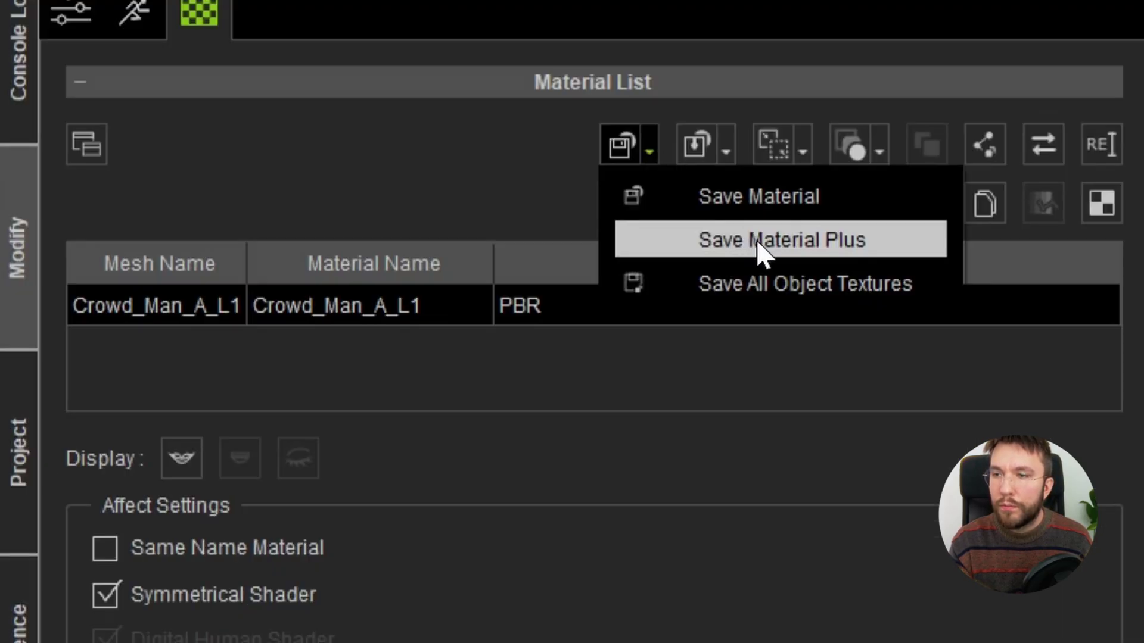
left_click(760, 239)
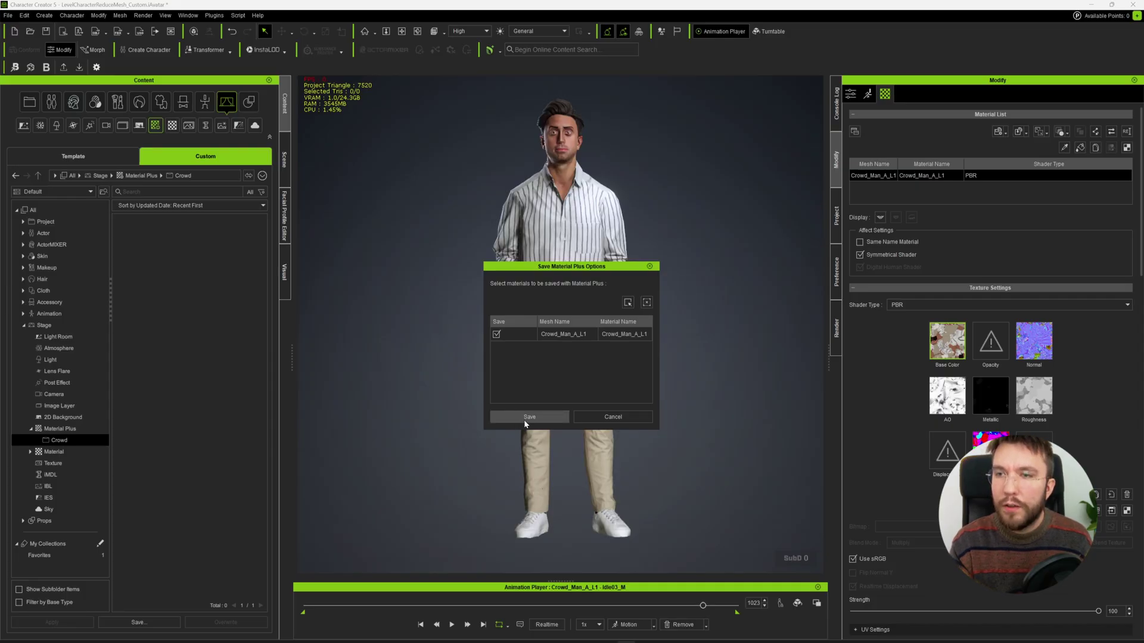
left_click(526, 418)
double_click(524, 372)
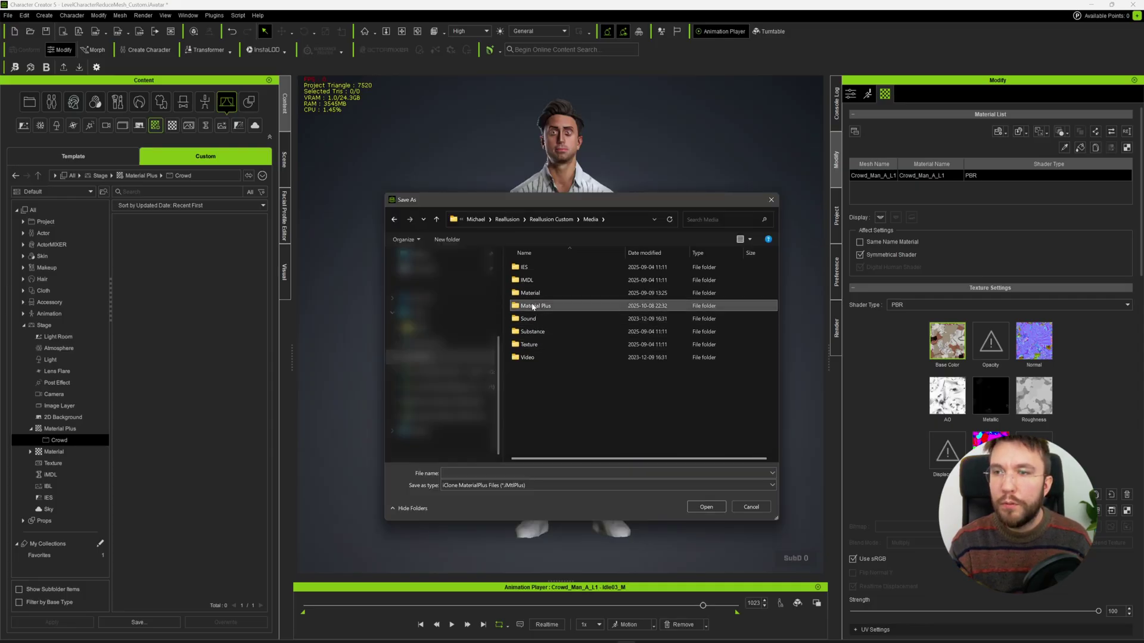
double_click(531, 307)
double_click(524, 268)
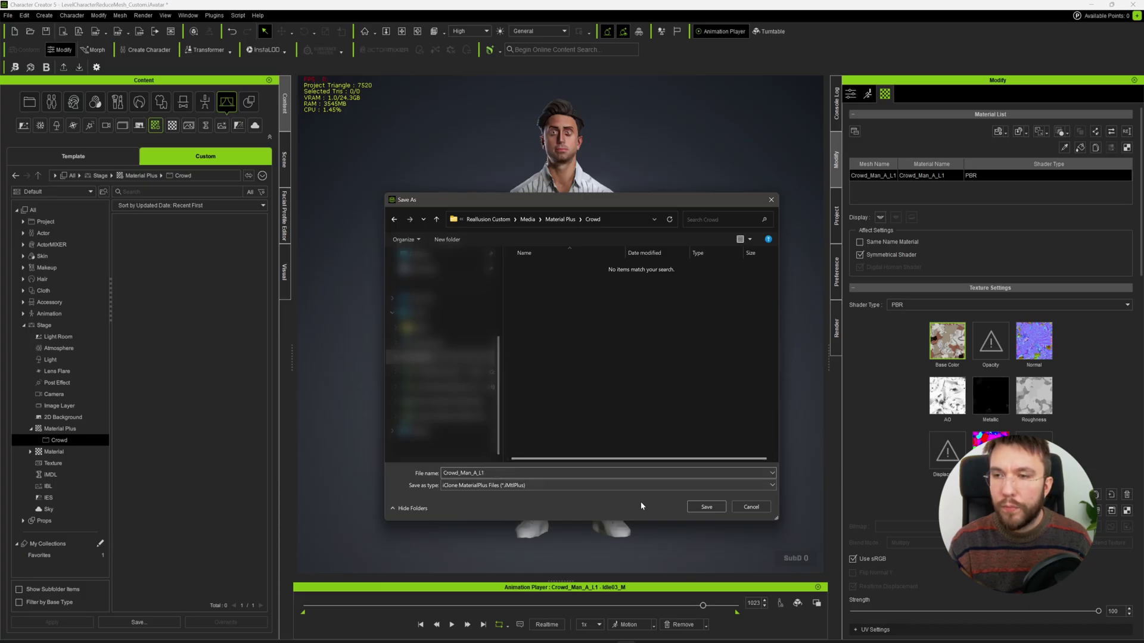
left_click(704, 508)
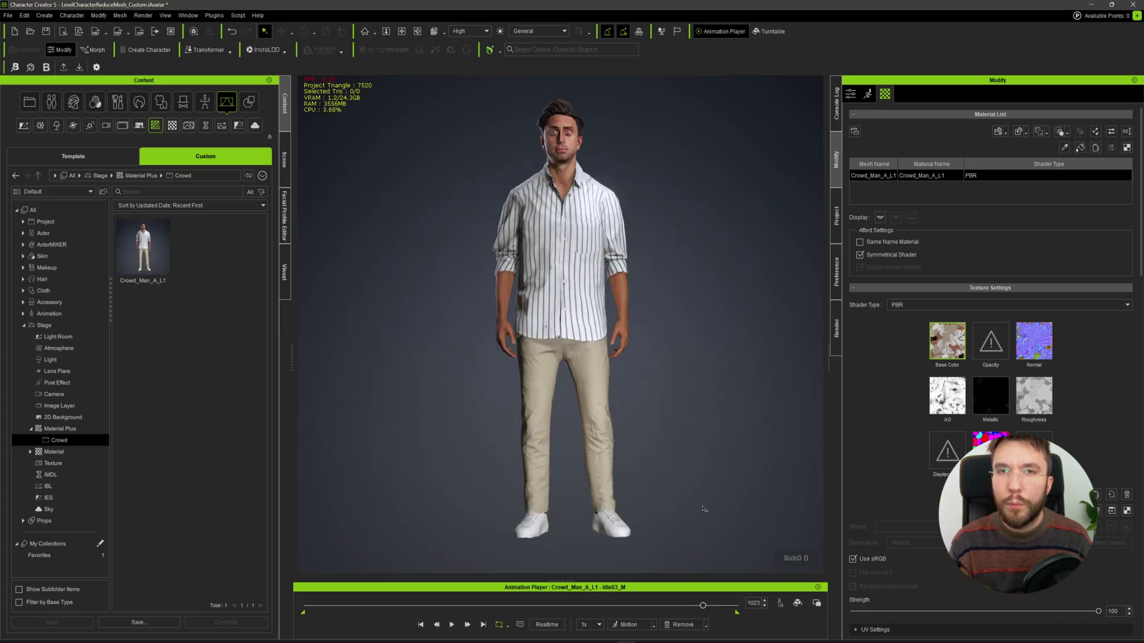
Load the Crowd_Man_A_L1 avatar and save its Base Color texture to a file
left_click_drag(143, 249, 660, 272)
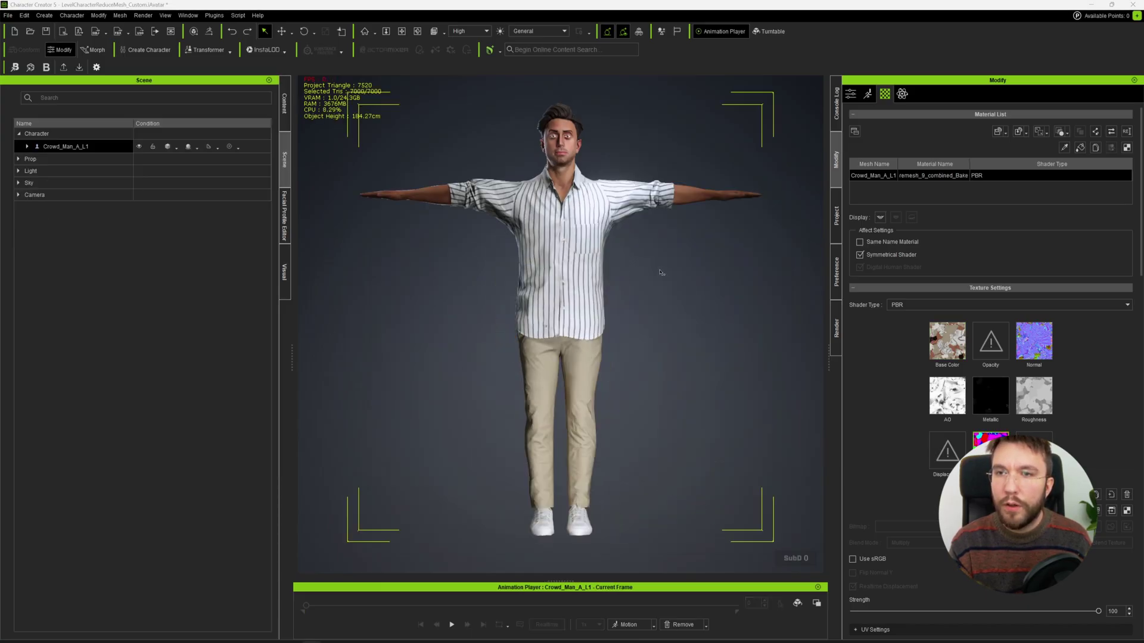
right_click(944, 352)
mouse_move(979, 356)
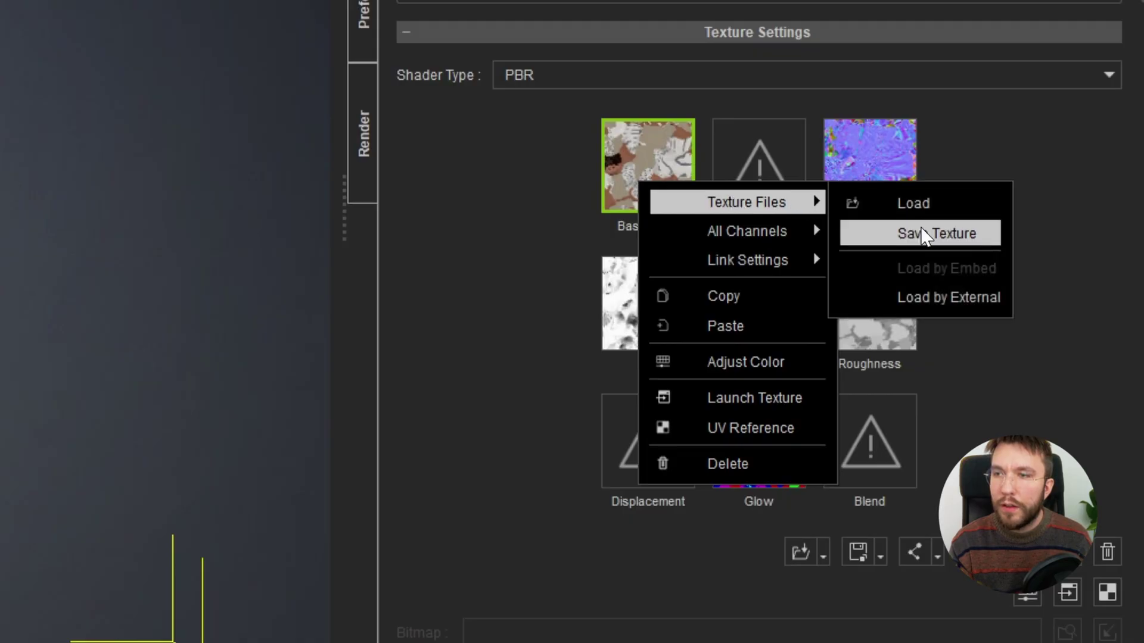
left_click(1054, 368)
Load an image into the Glow texture channel
right_click(798, 420)
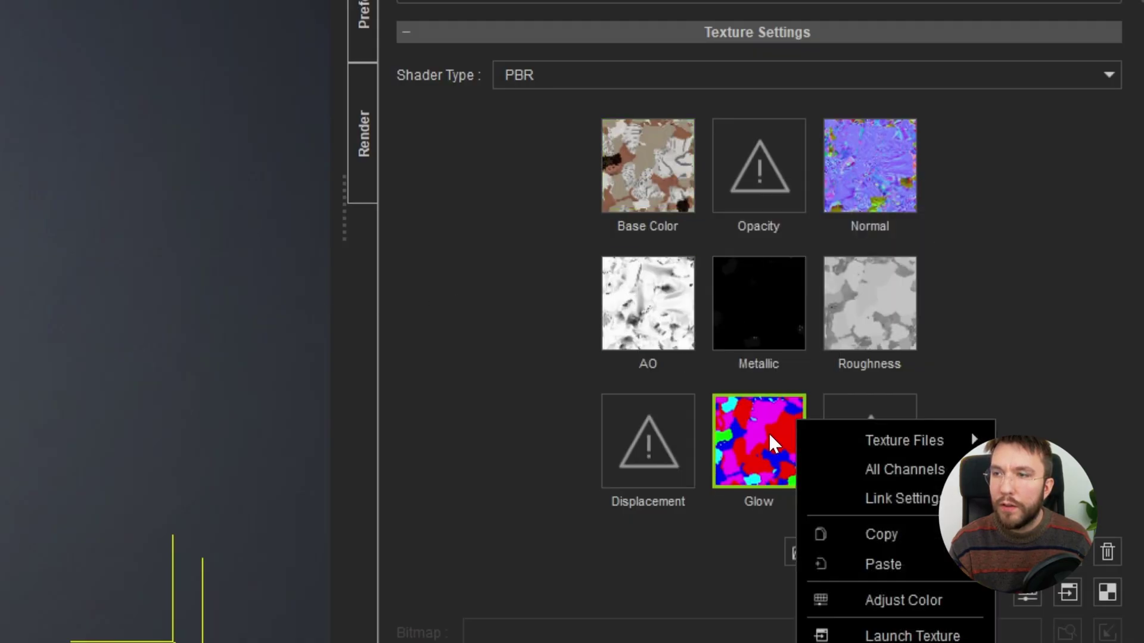
mouse_move(864, 441)
left_click(734, 453)
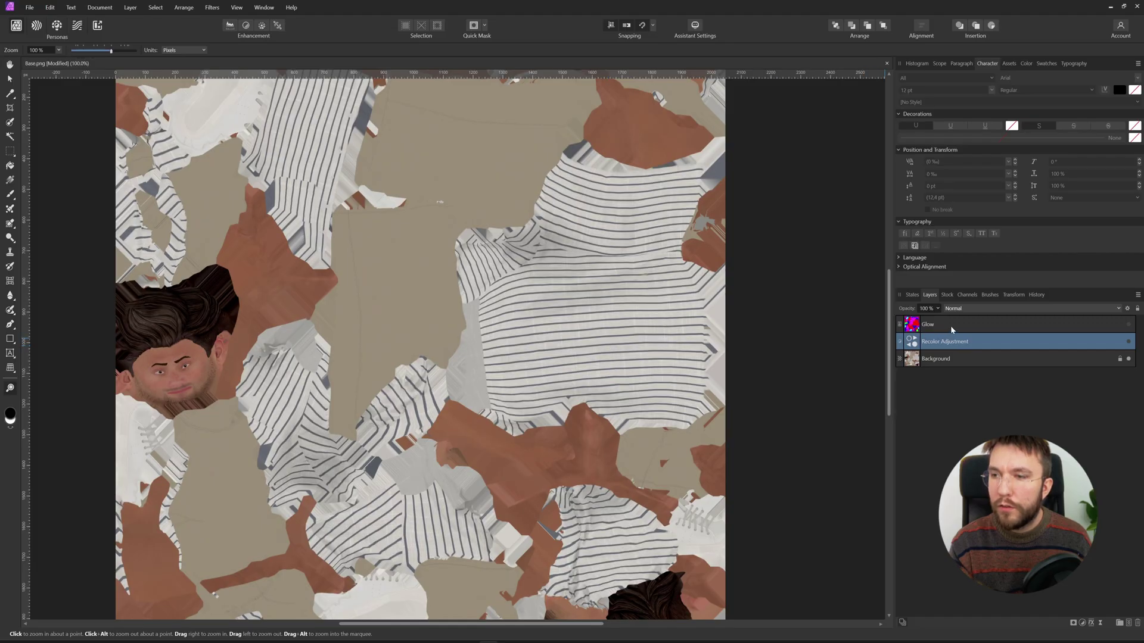
Show the Glow layer and select all regions matching the sampled red shirt colour
left_click(936, 327)
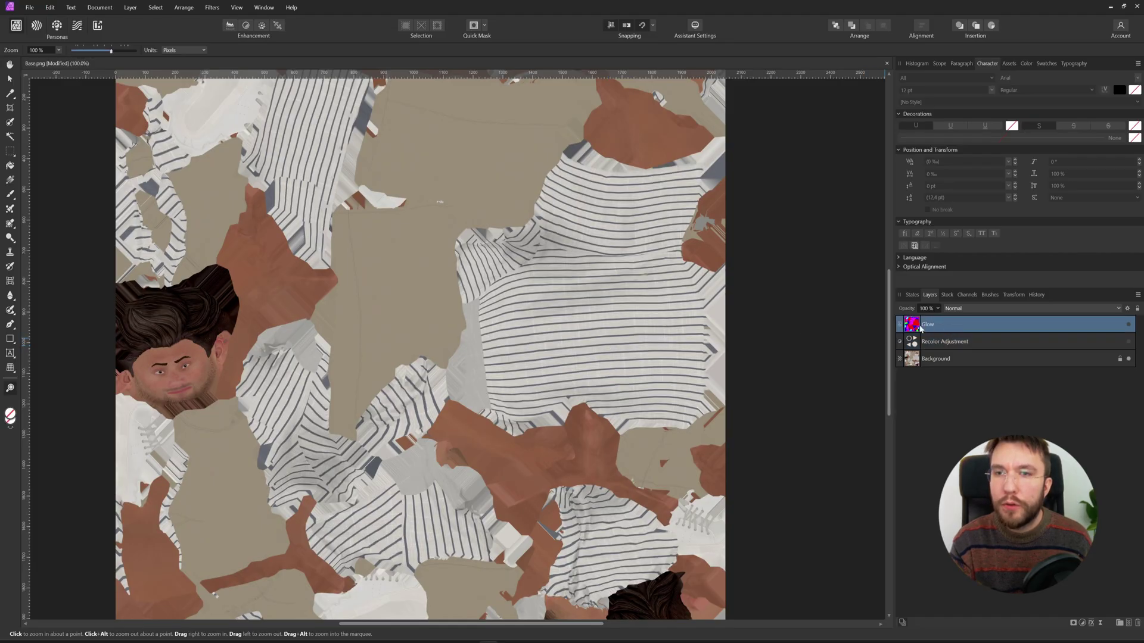
left_click(1128, 327)
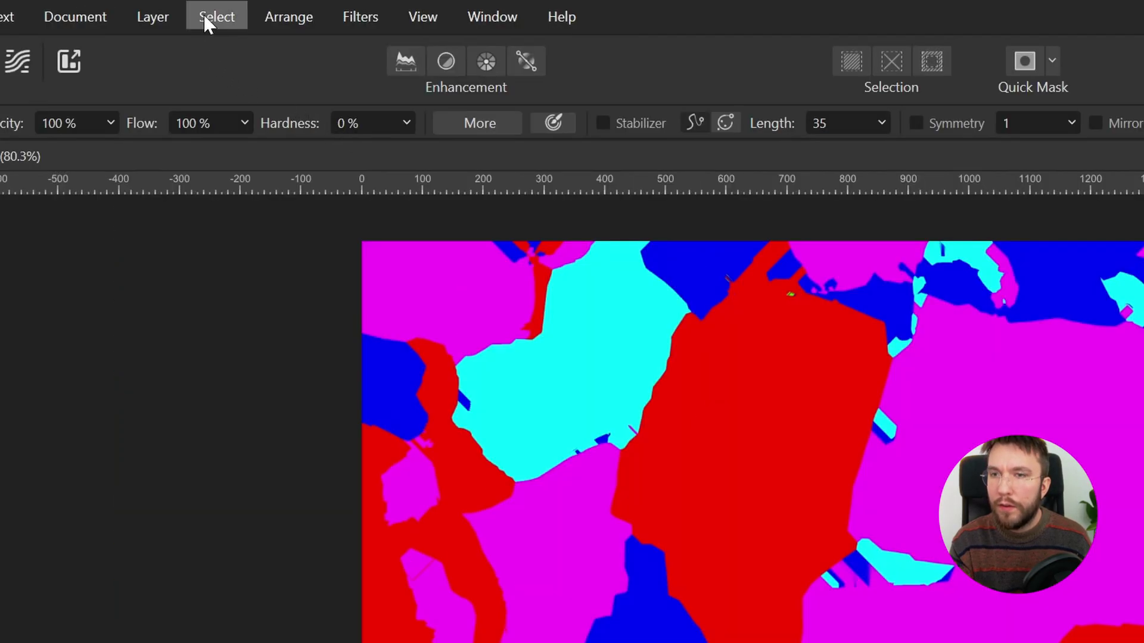
left_click(203, 14)
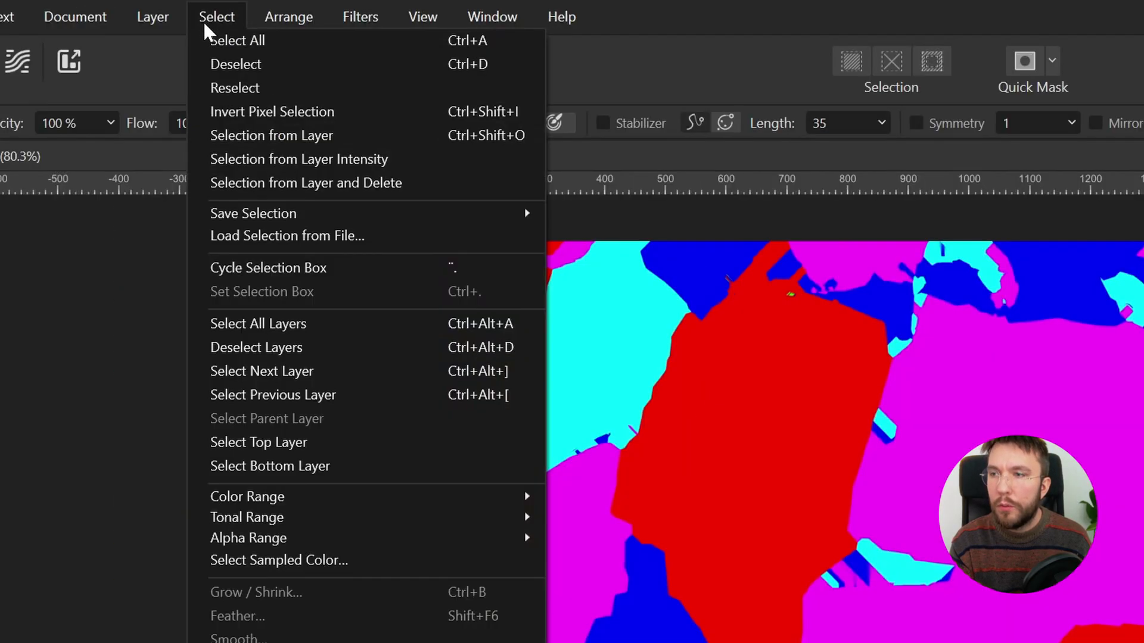
left_click(277, 560)
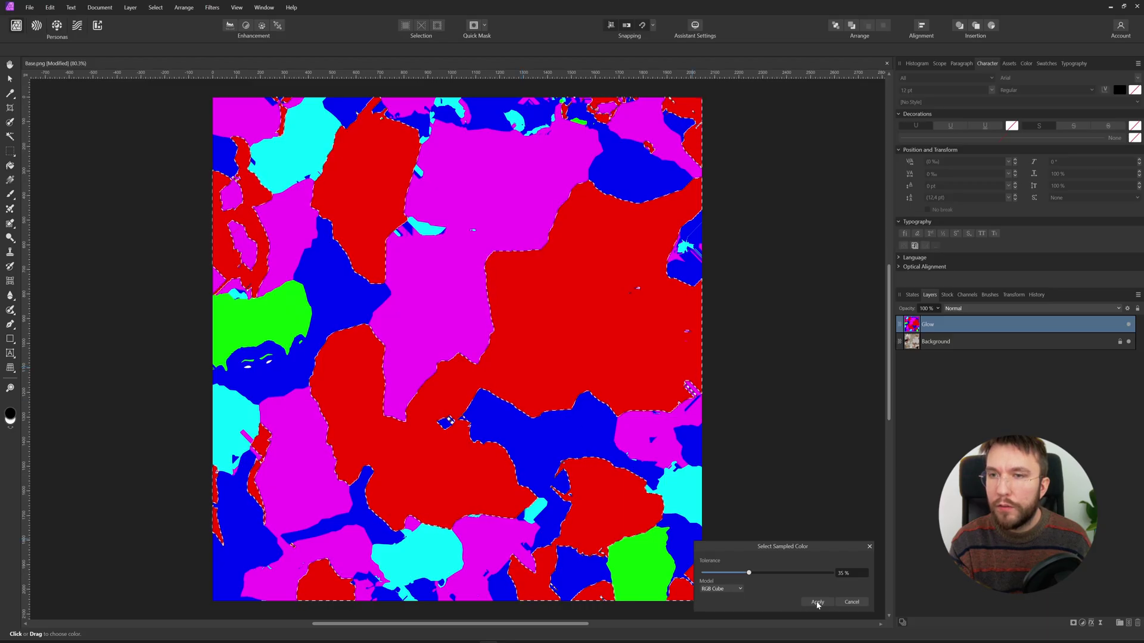
left_click(817, 602)
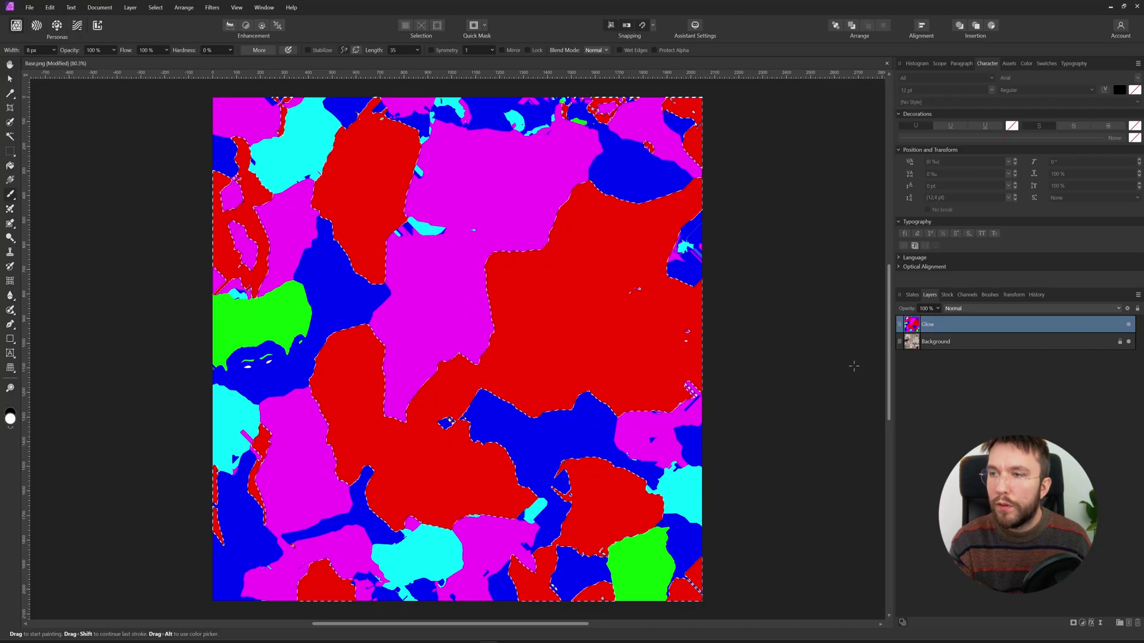
Add a Recolor adjustment that shifts and darkens the selected stripes to brown
left_click(1082, 622)
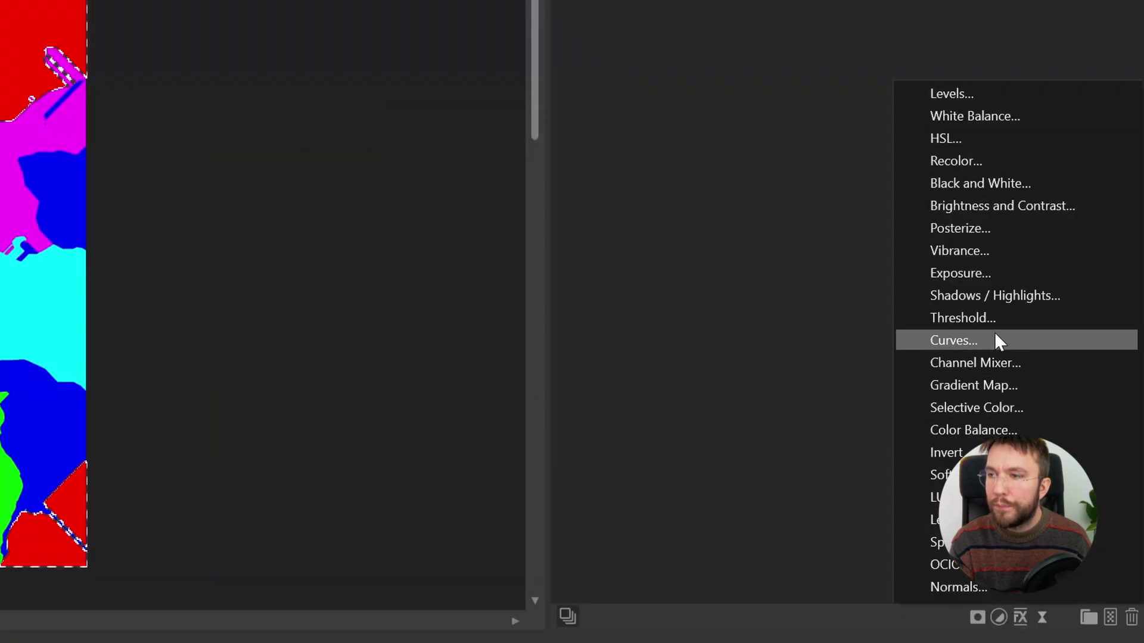
left_click(960, 159)
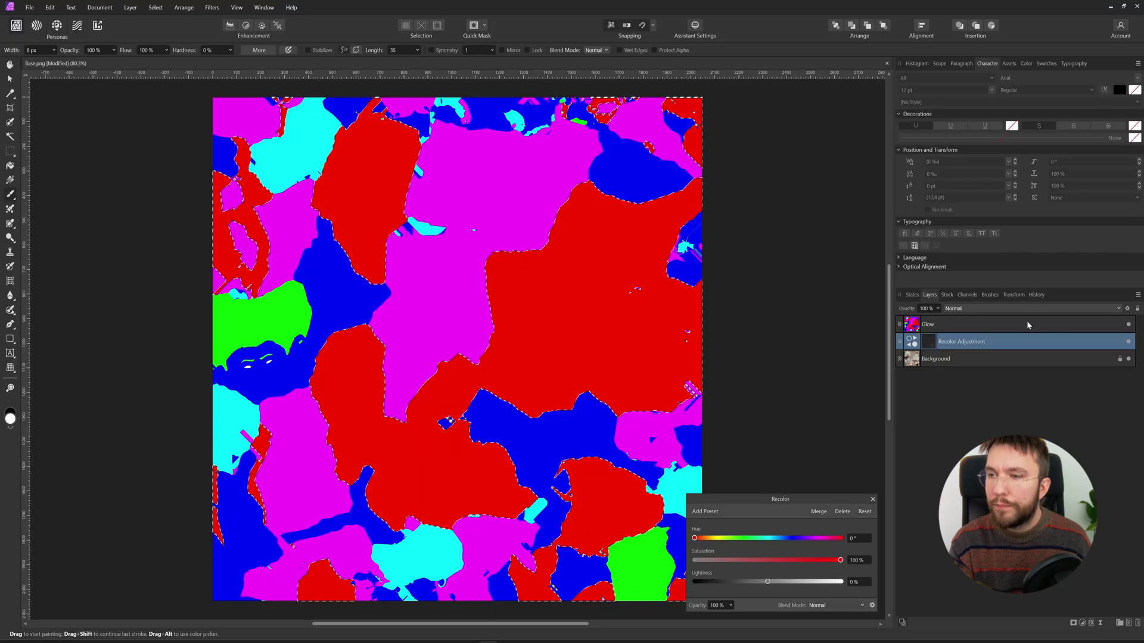
left_click(1127, 324)
scroll(424, 314, "up", 1, "ctrl")
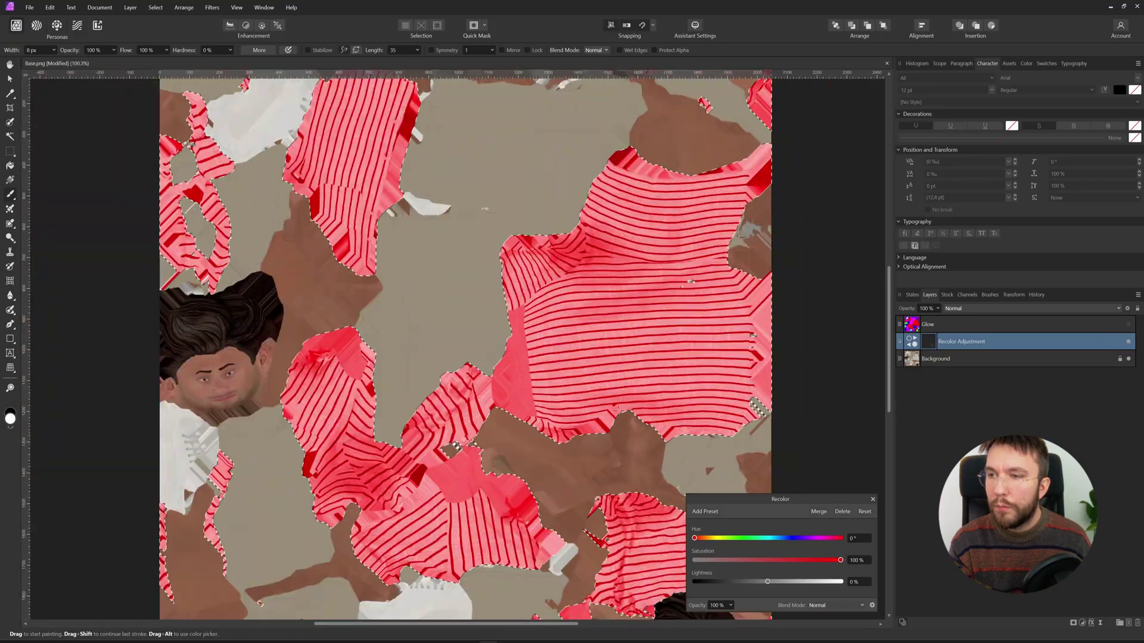
left_click_drag(694, 537, 704, 538)
left_click_drag(768, 582, 730, 582)
left_click(872, 499)
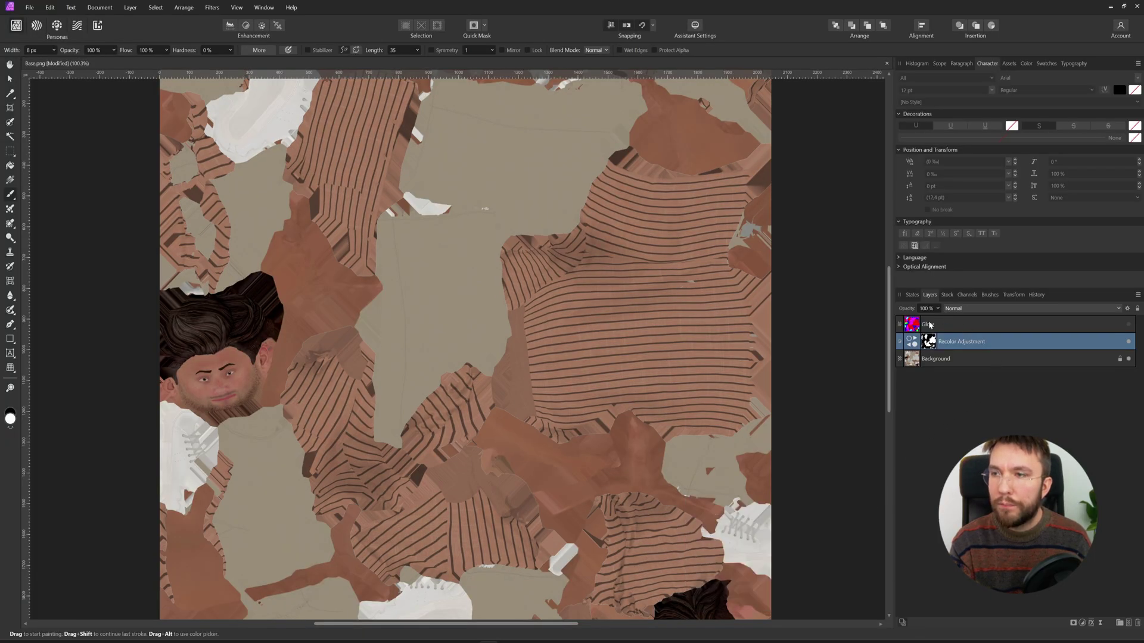
left_click(957, 326)
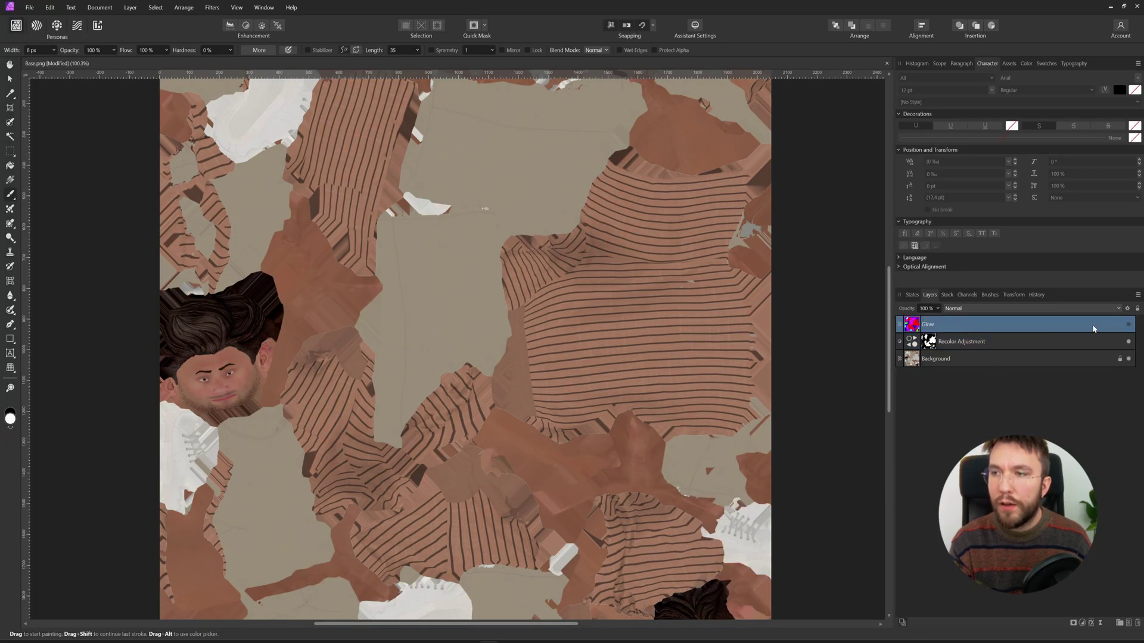
Select all beige regions of the texture with Select Sampled Colour
left_click(156, 8)
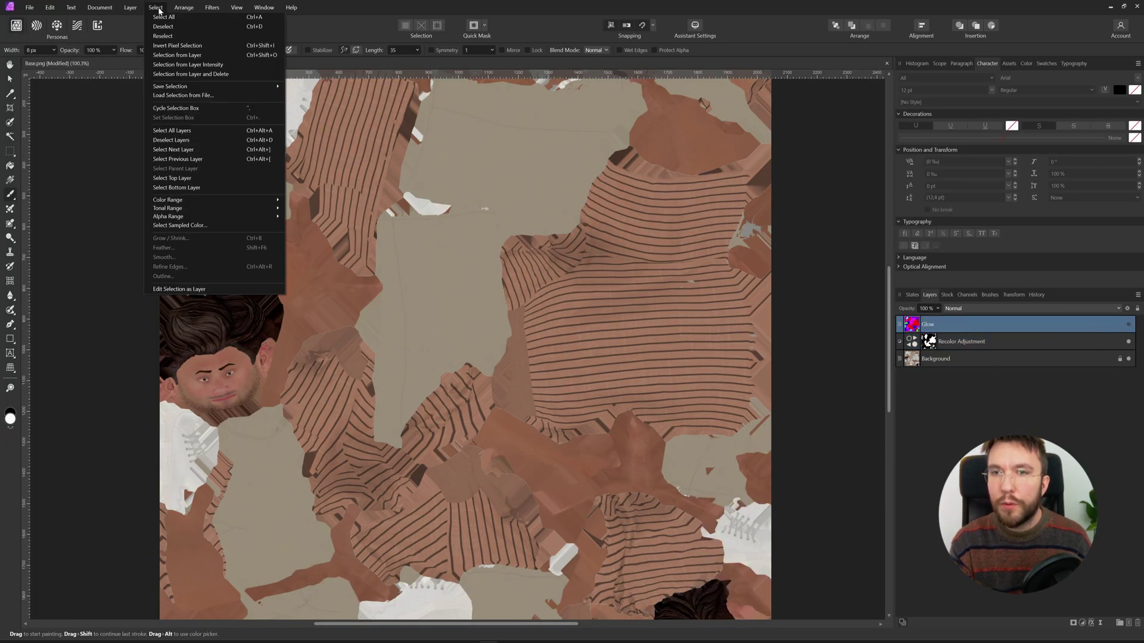
left_click(187, 226)
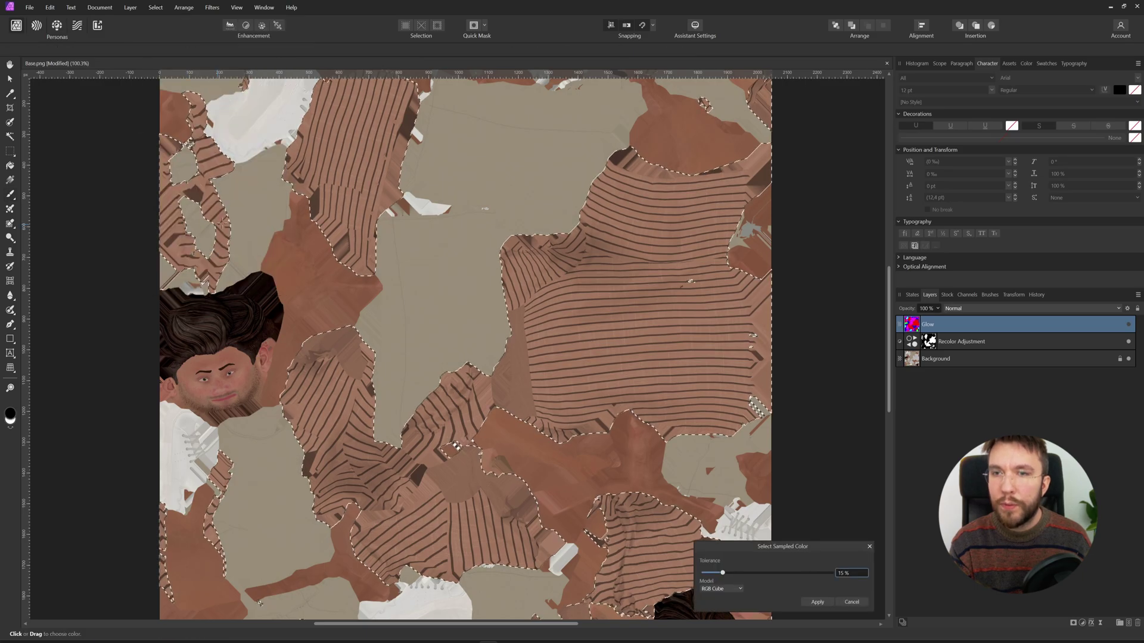
left_click(254, 210)
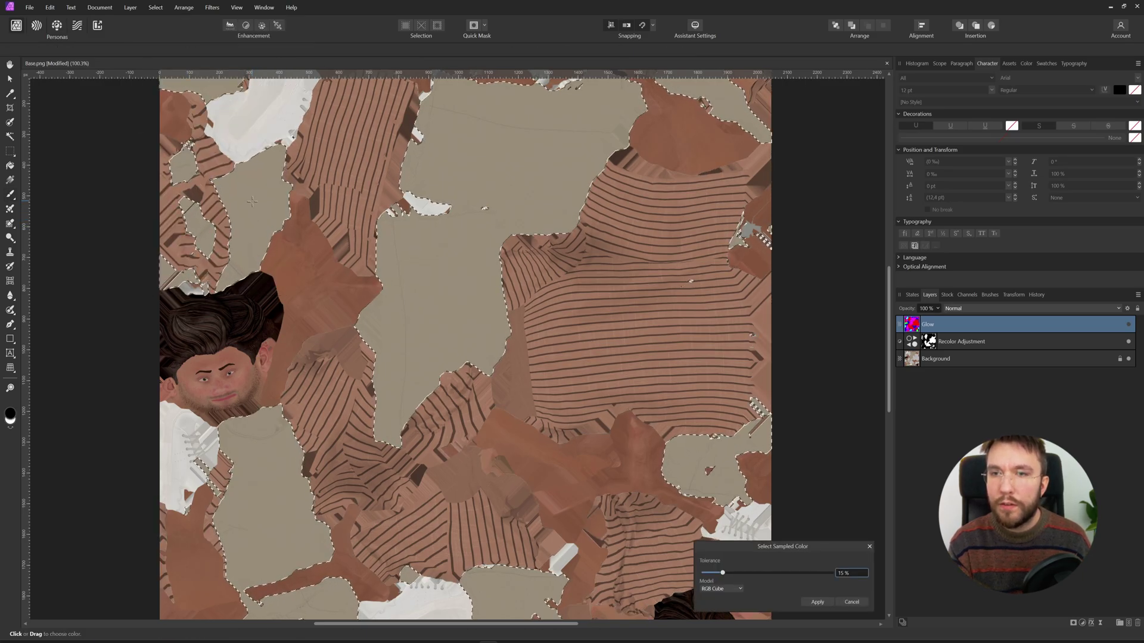
left_click(817, 602)
Add a Recolor adjustment with Hue 214.5°, Saturation 14%, Lightness -72% for dark navy
left_click(961, 341)
left_click(1081, 623)
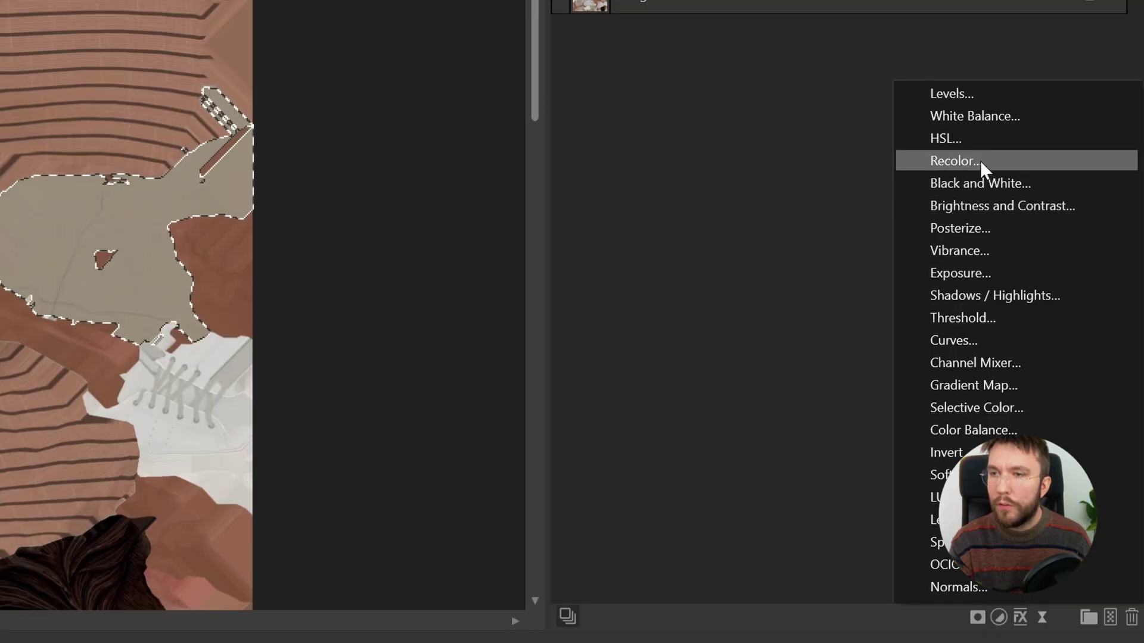
left_click(980, 161)
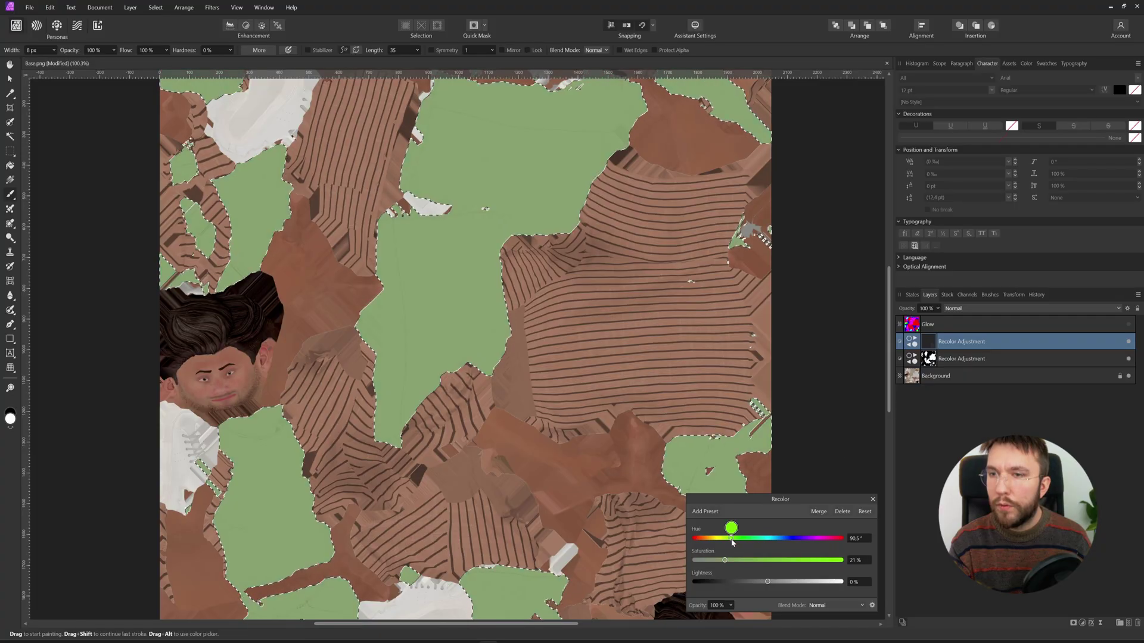
left_click_drag(732, 542, 714, 560)
left_click_drag(767, 582, 715, 585)
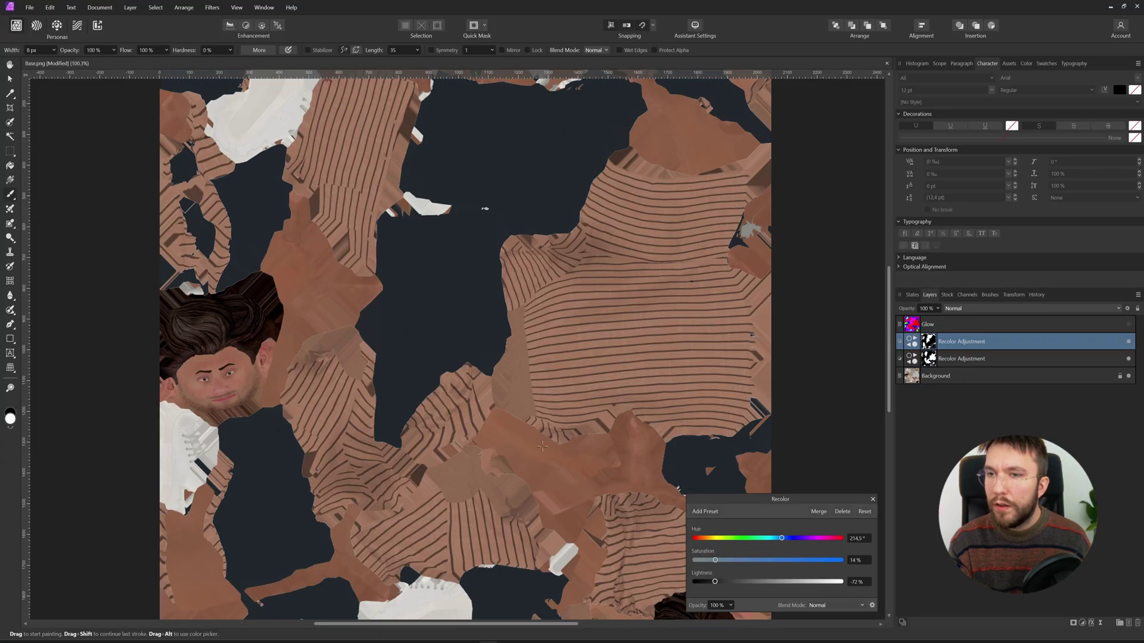
Recolour the sampled dark hair region toward a yellowish blond
left_click(235, 310)
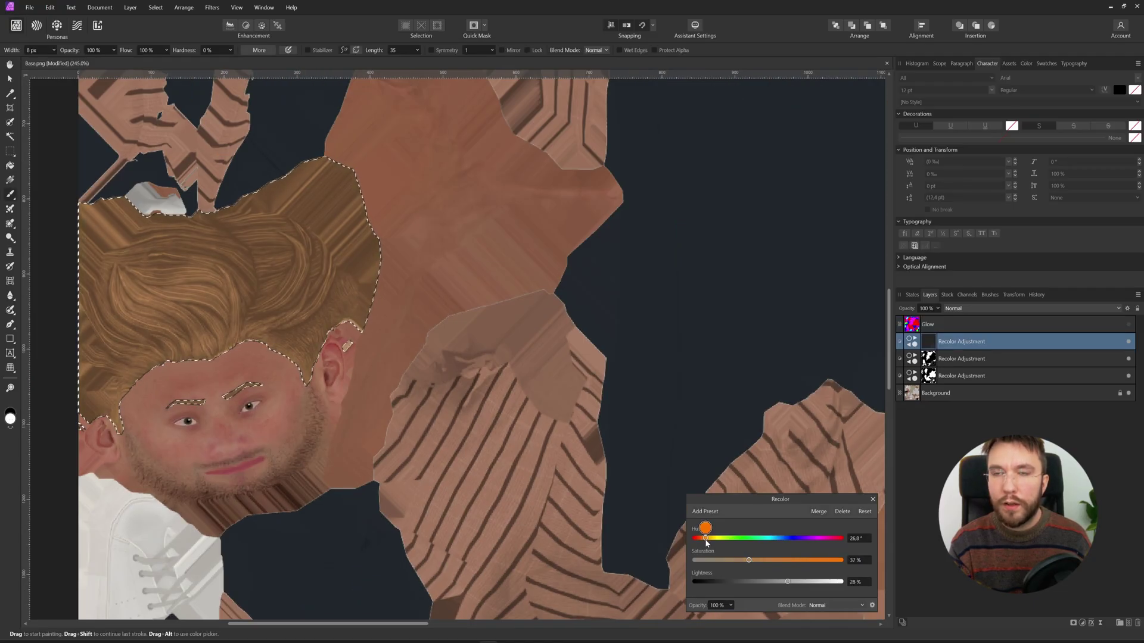
left_click_drag(705, 539, 710, 539)
left_click(873, 499)
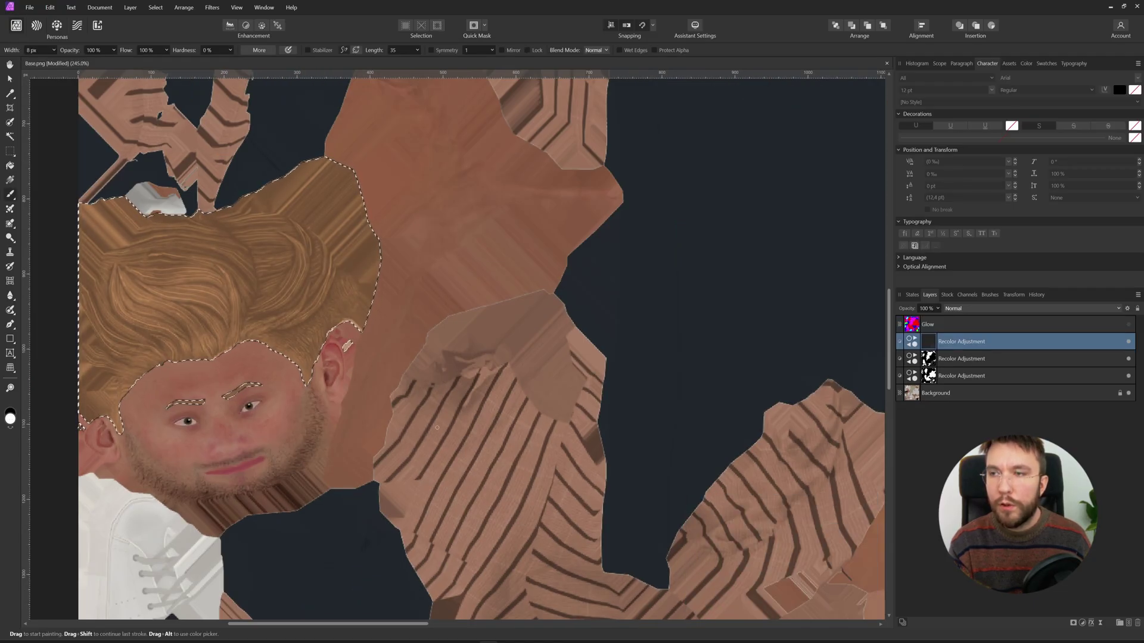
scroll(219, 390, "up", 3, "ctrl")
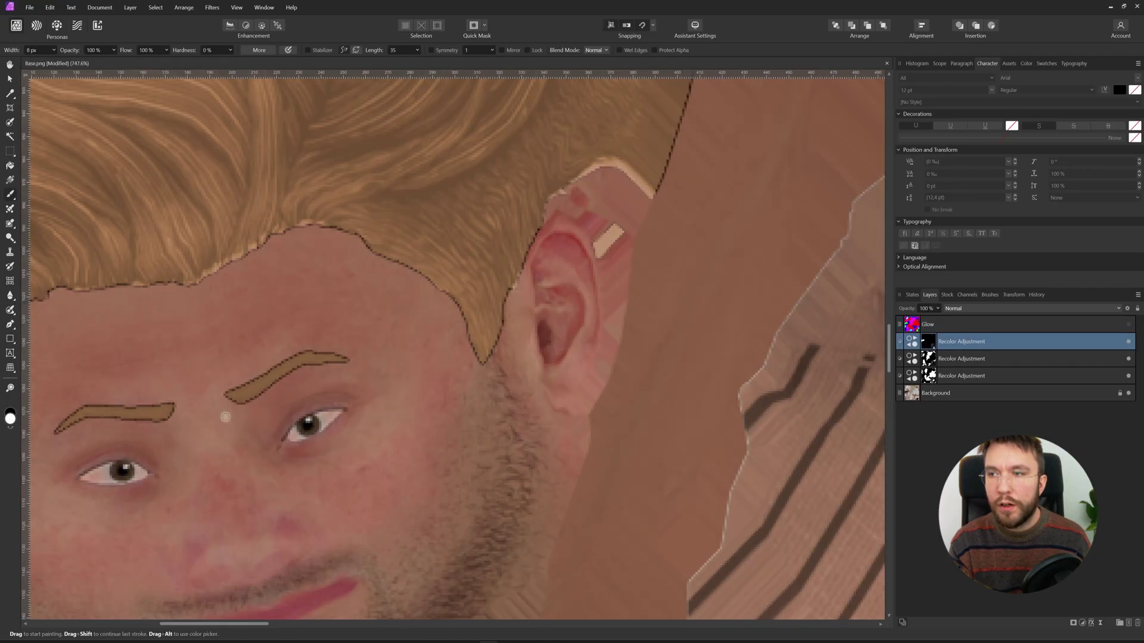
scroll(230, 411, "down", 2, "ctrl")
scroll(359, 427, "up", 2, "ctrl")
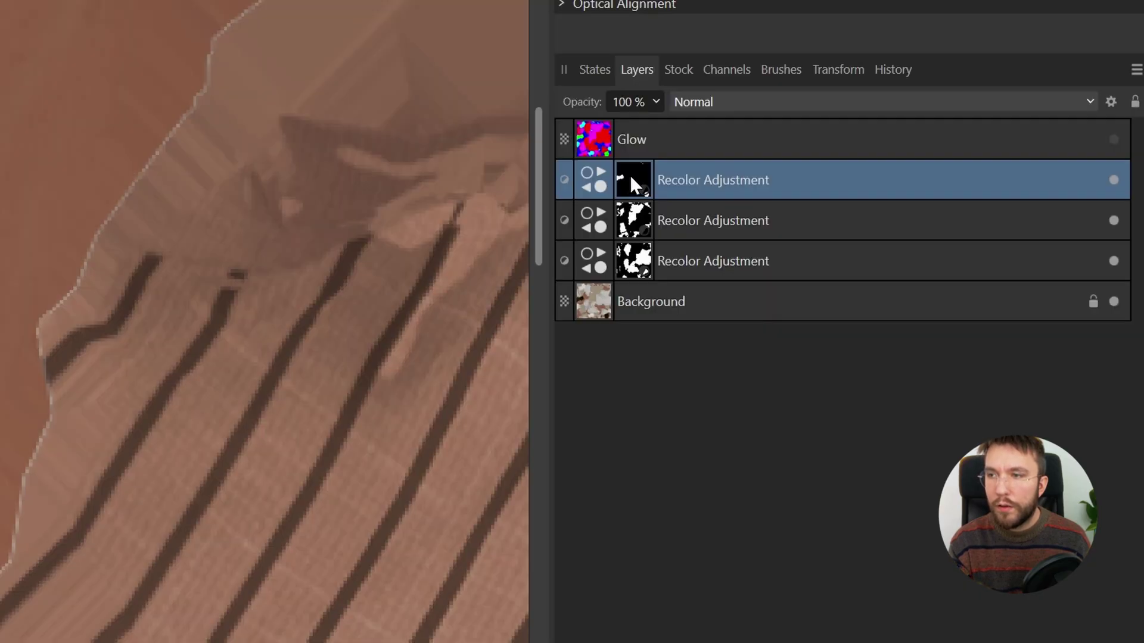
Refine and apply the mask edges of the hair Recolor adjustment
right_click(927, 341)
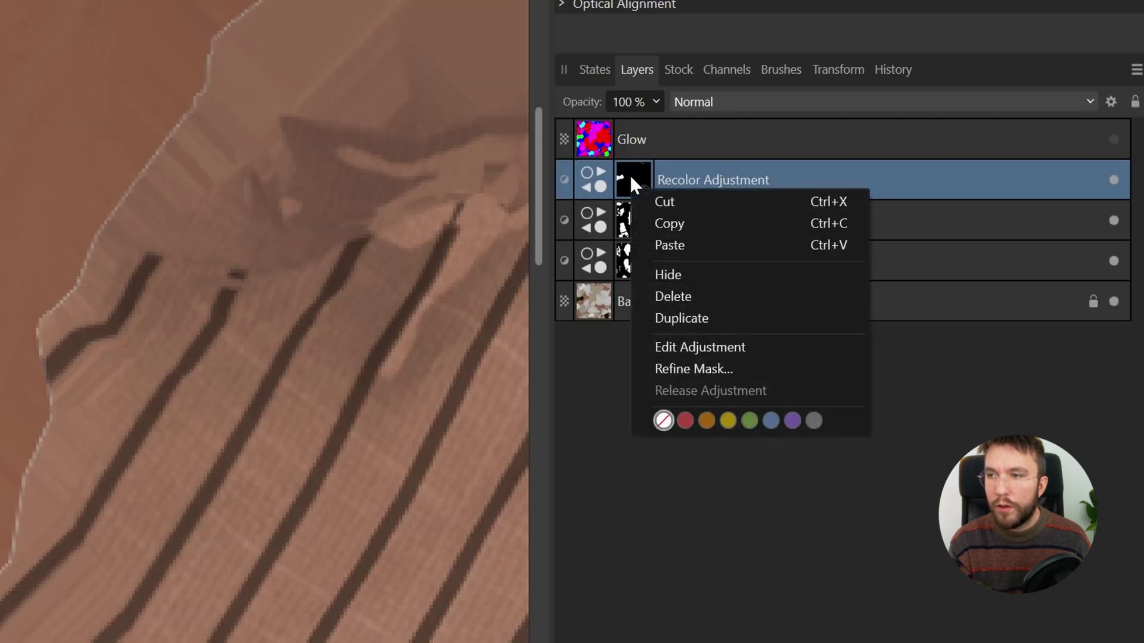
left_click(722, 365)
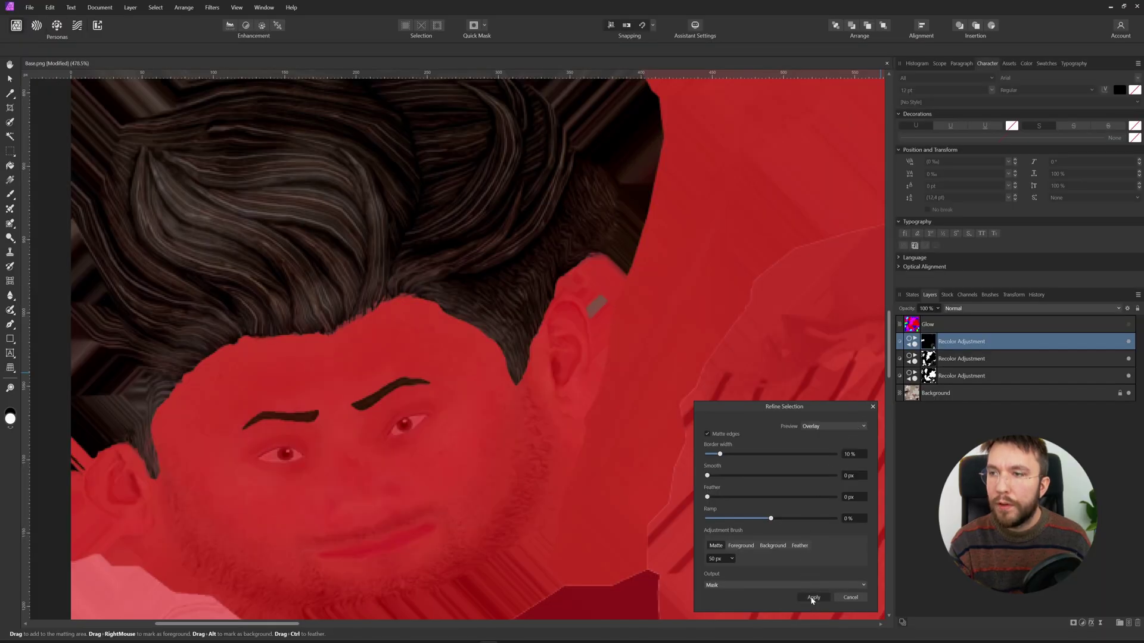
left_click(811, 598)
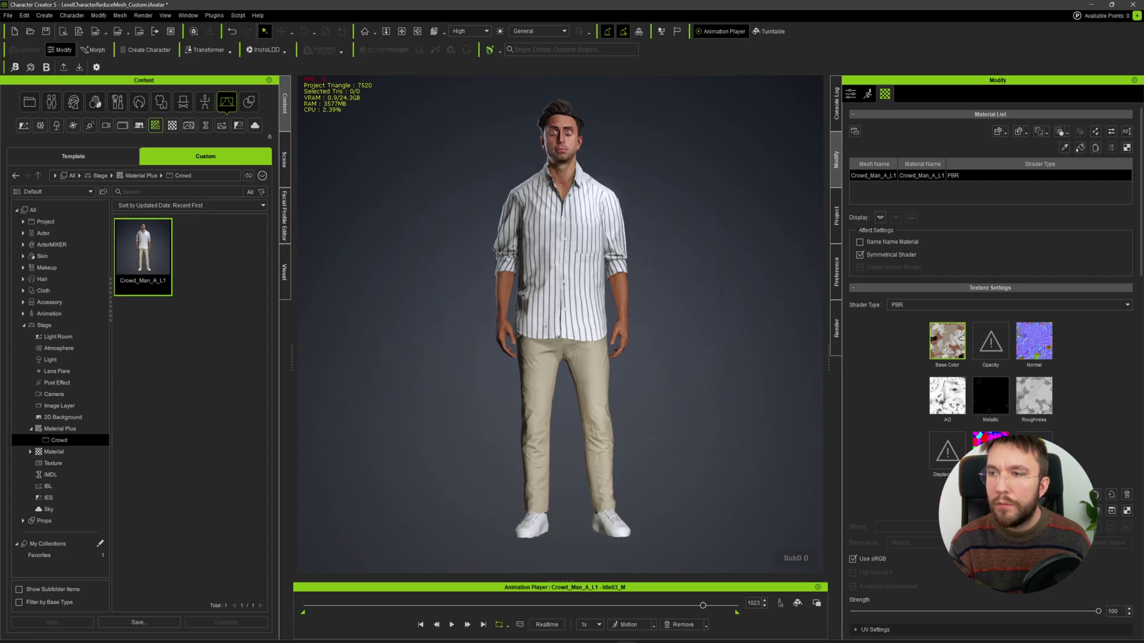
Replace the Base Color texture with Base4.png and orbit to check the new colours
left_click(948, 349)
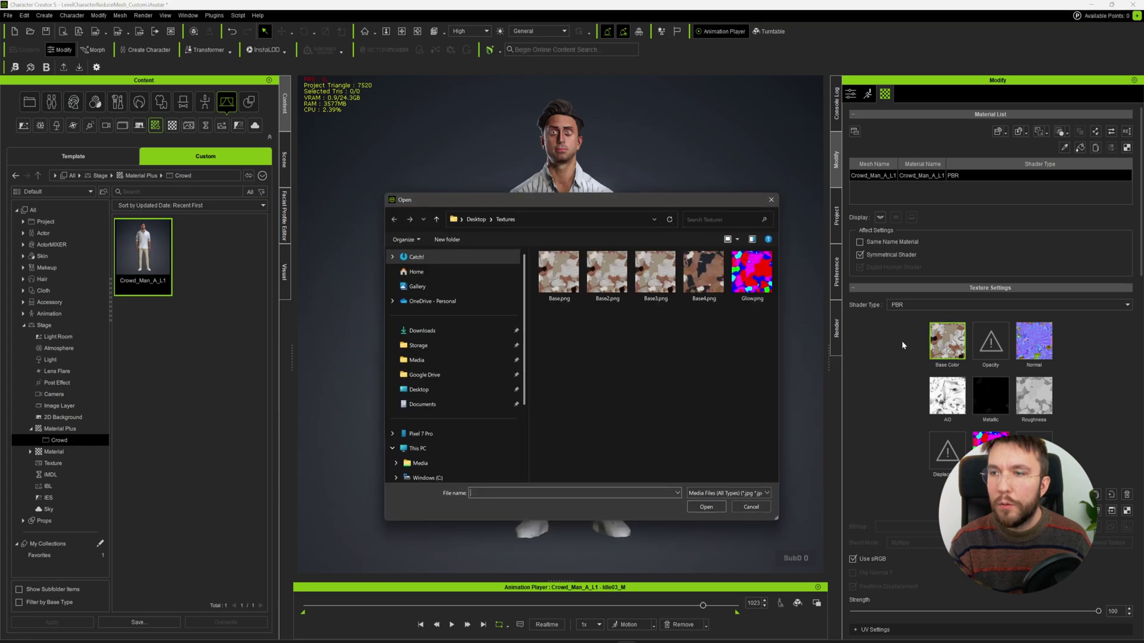
double_click(700, 276)
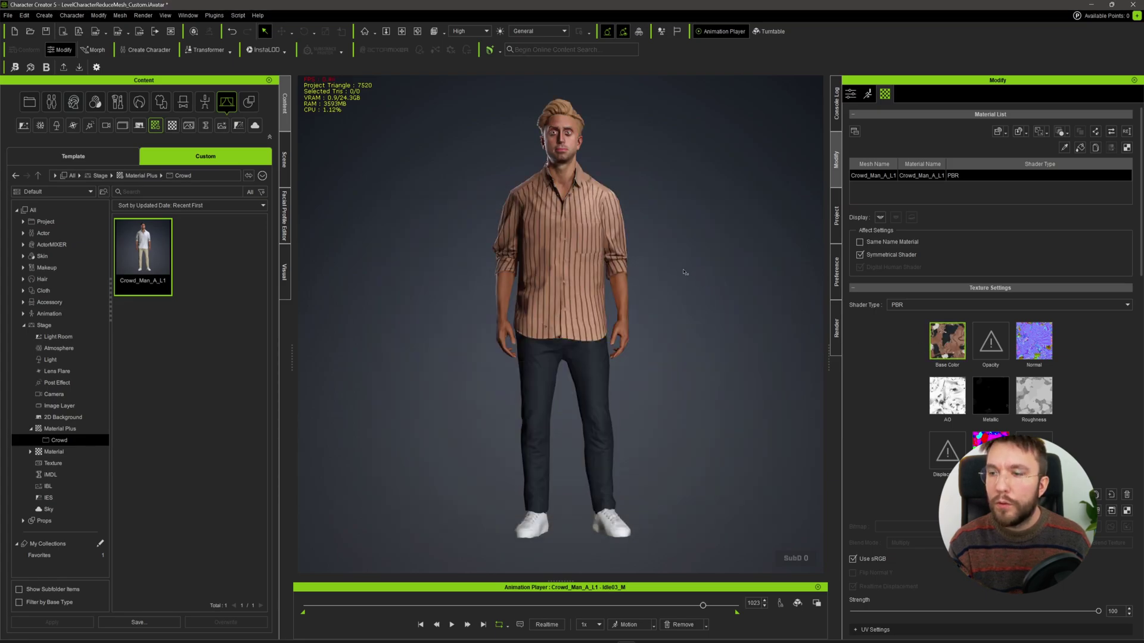
right_click_drag(660, 272, 562, 301)
double_click(562, 301)
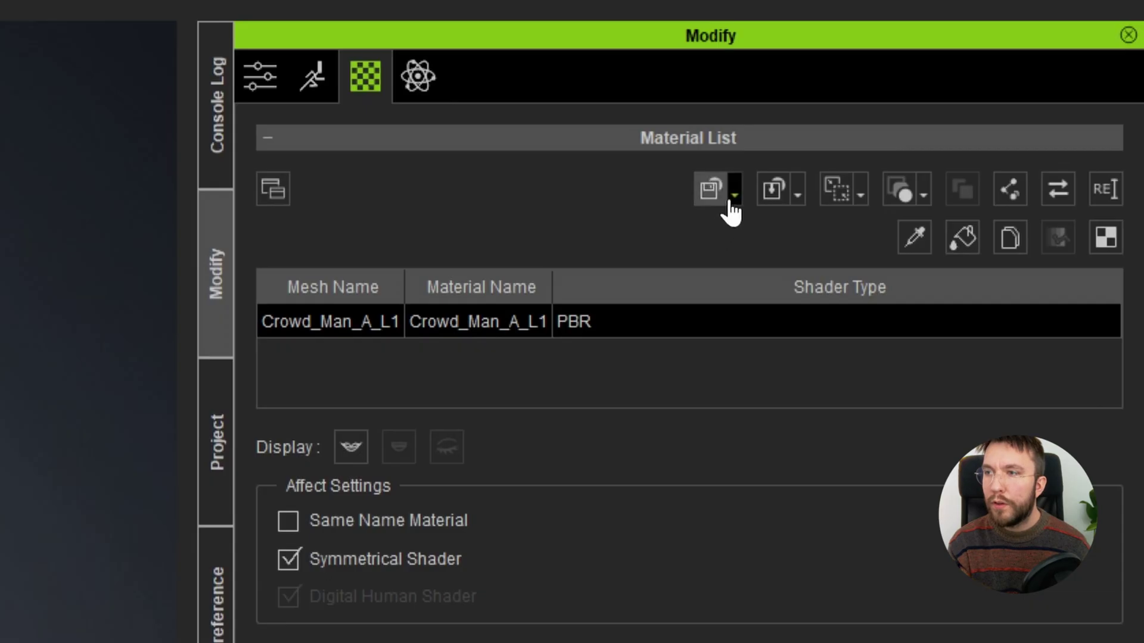
Save the material as Material Plus file Crowd_Man_A2_L1.iMtlPlus in the Crowd folder
left_click(1005, 133)
left_click(812, 262)
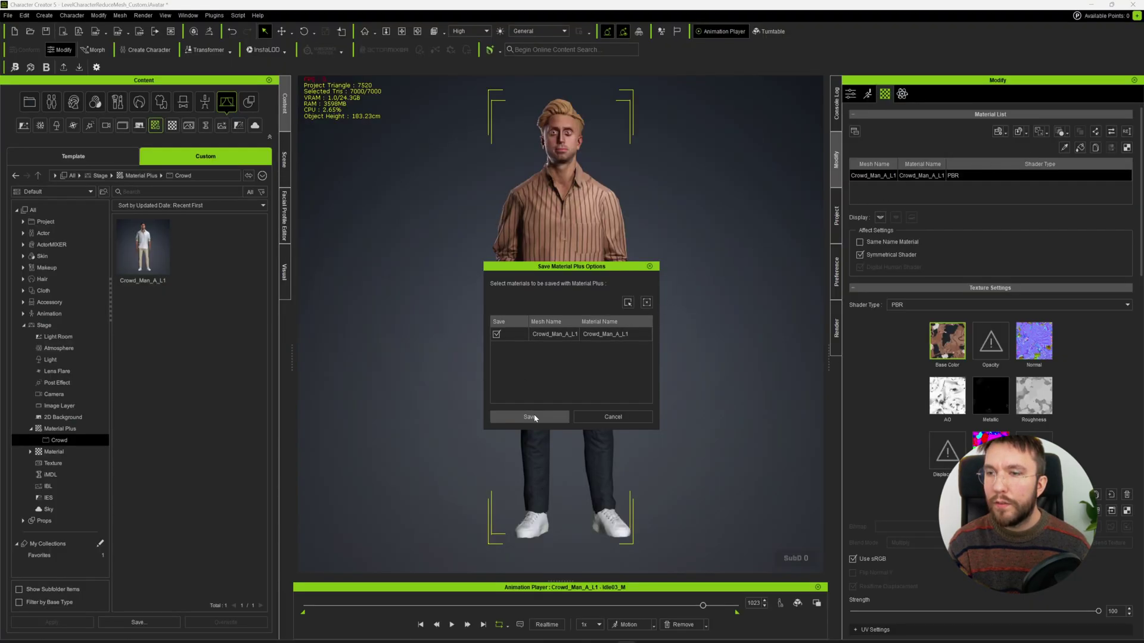
left_click(530, 417)
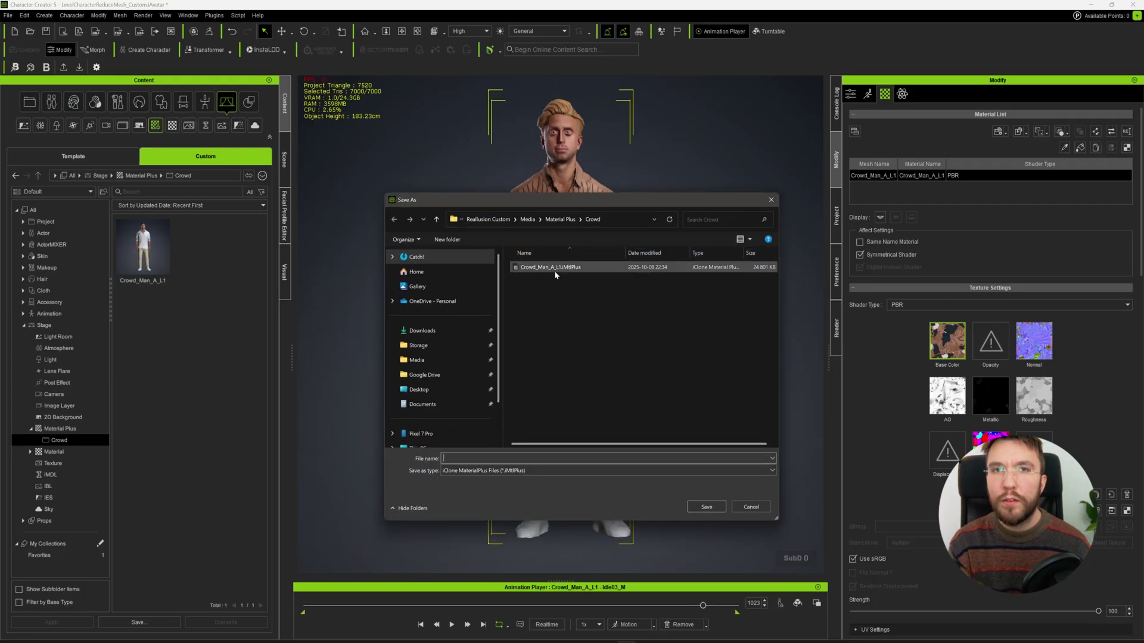
left_click(554, 269)
left_click(477, 460)
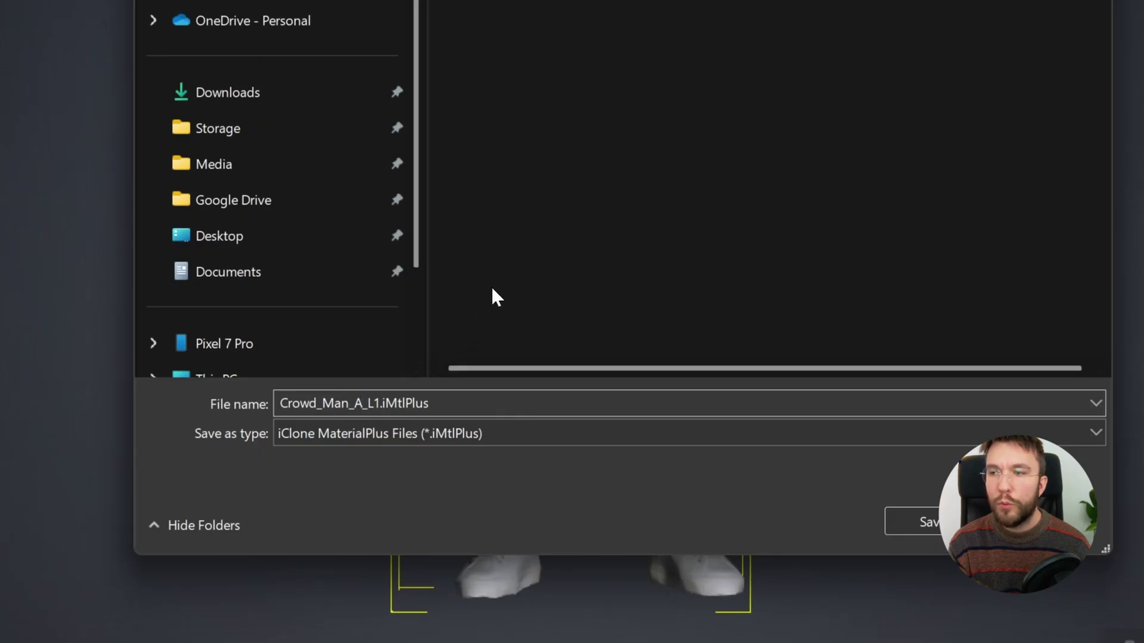
type("2")
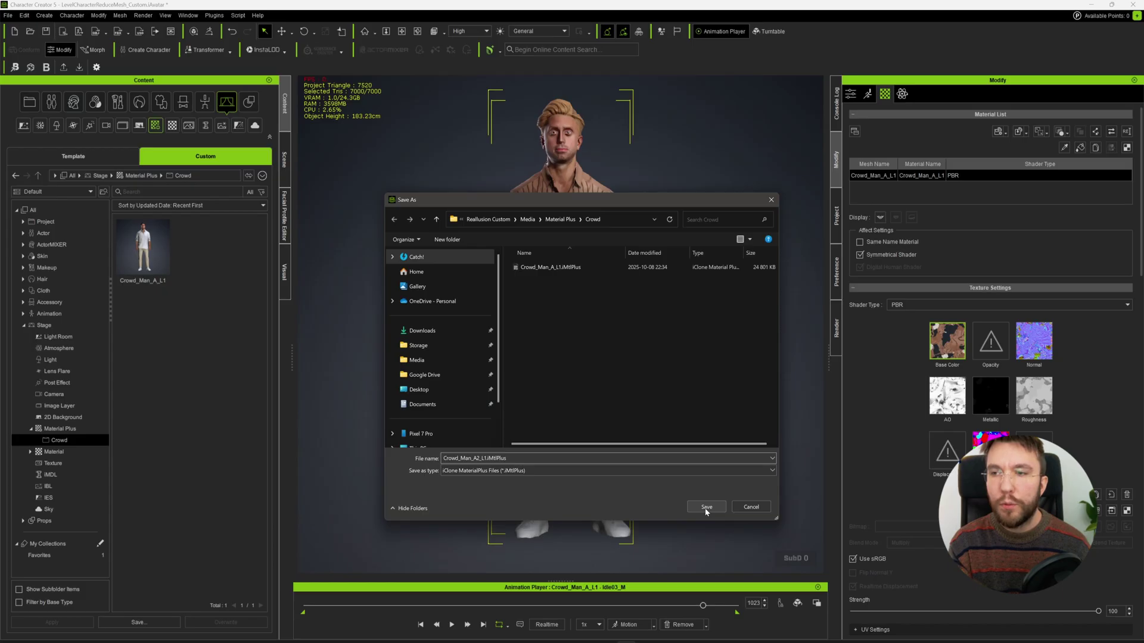
left_click(706, 507)
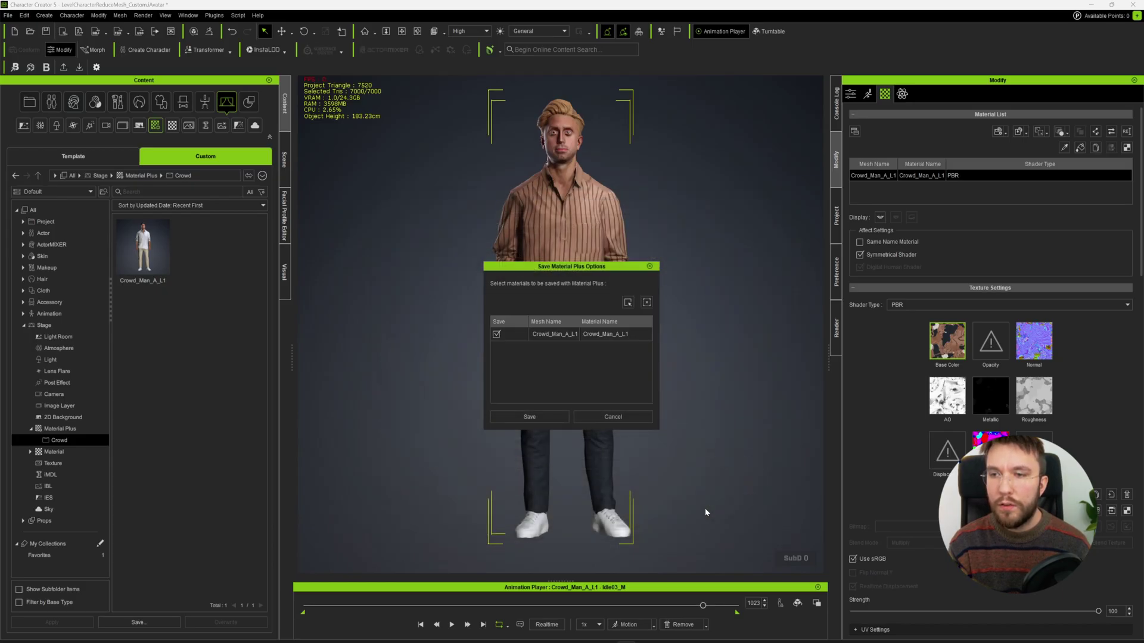
Apply the Crowd_Man_A_L1, then Crowd_Man_A2_L1 materials, orbiting to inspect the character's back
left_click_drag(555, 237, 555, 237)
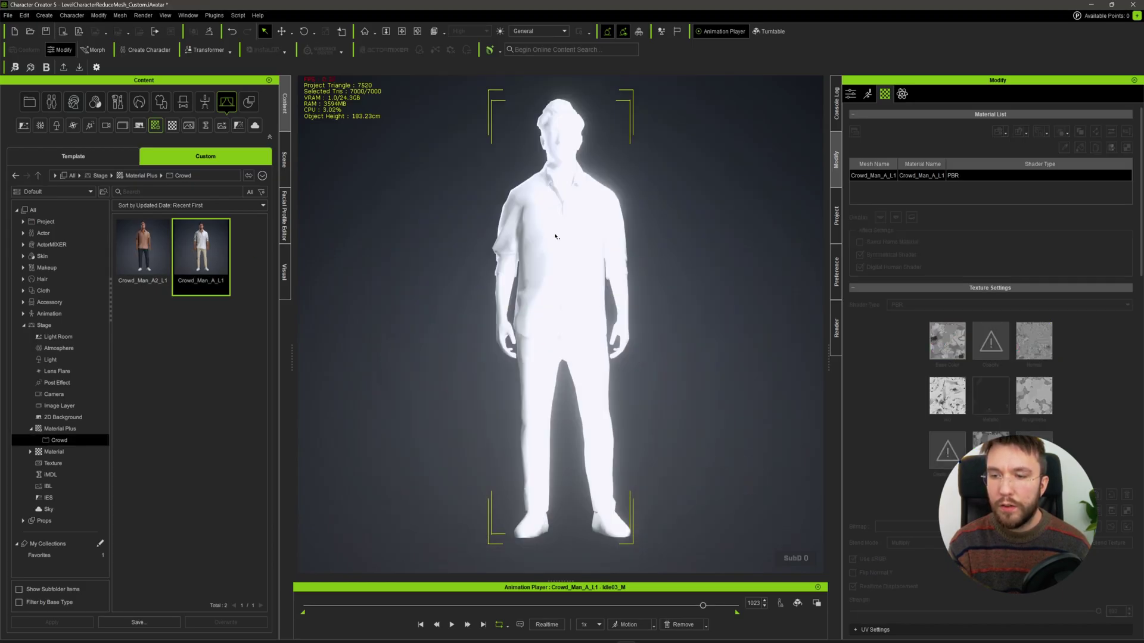
right_click_drag(502, 245, 438, 271)
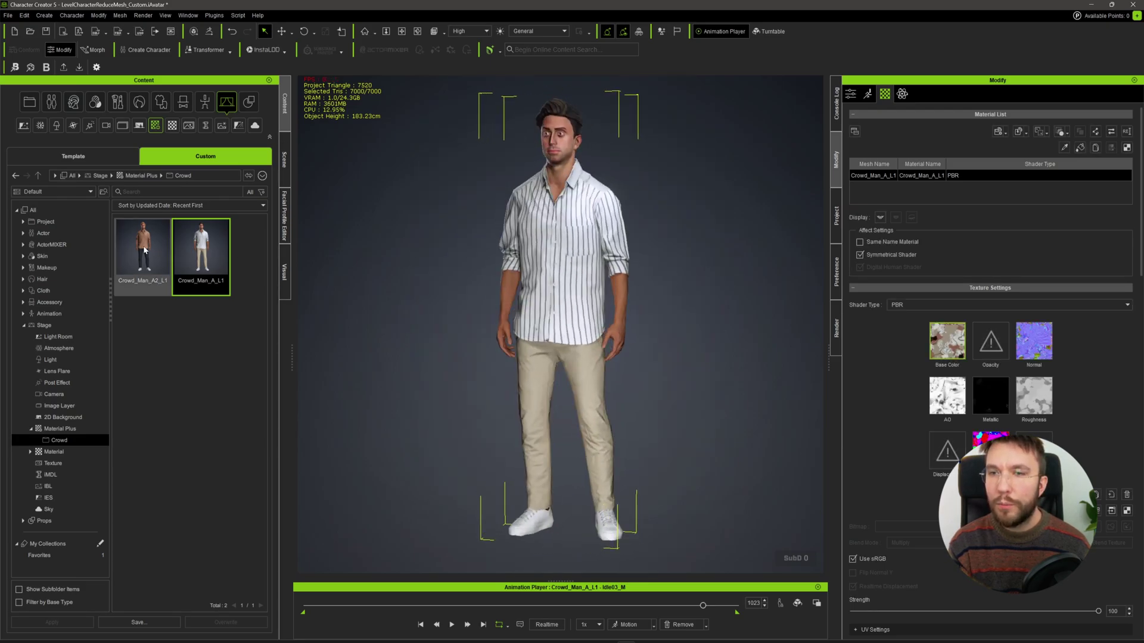
left_click_drag(144, 250, 572, 305)
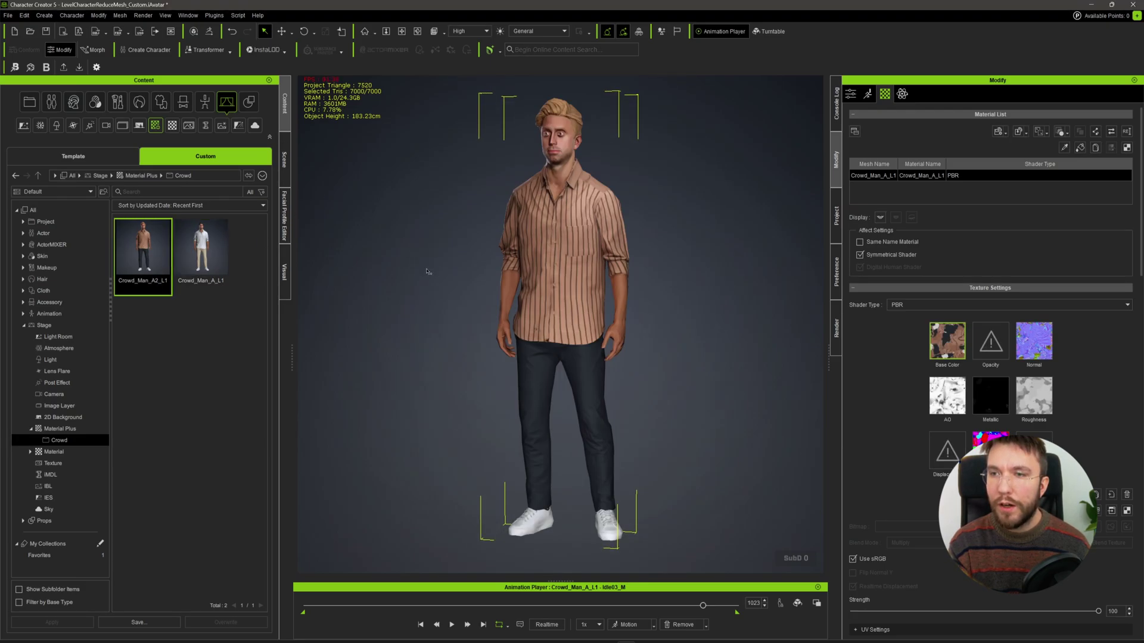
right_click_drag(426, 272, 655, 310)
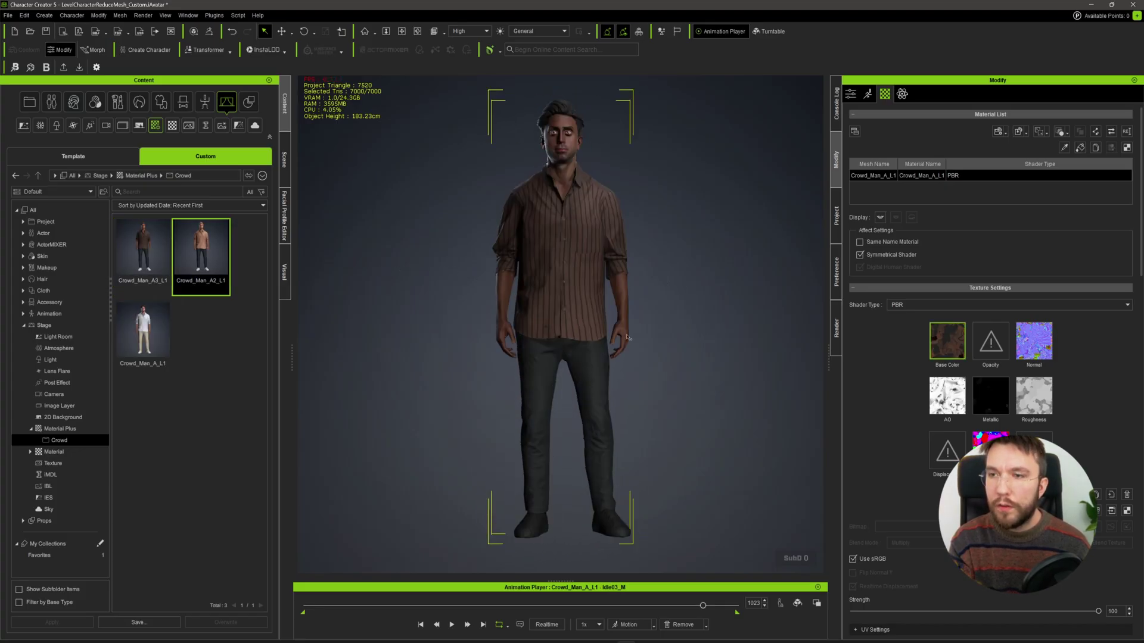
right_click_drag(627, 337, 599, 379)
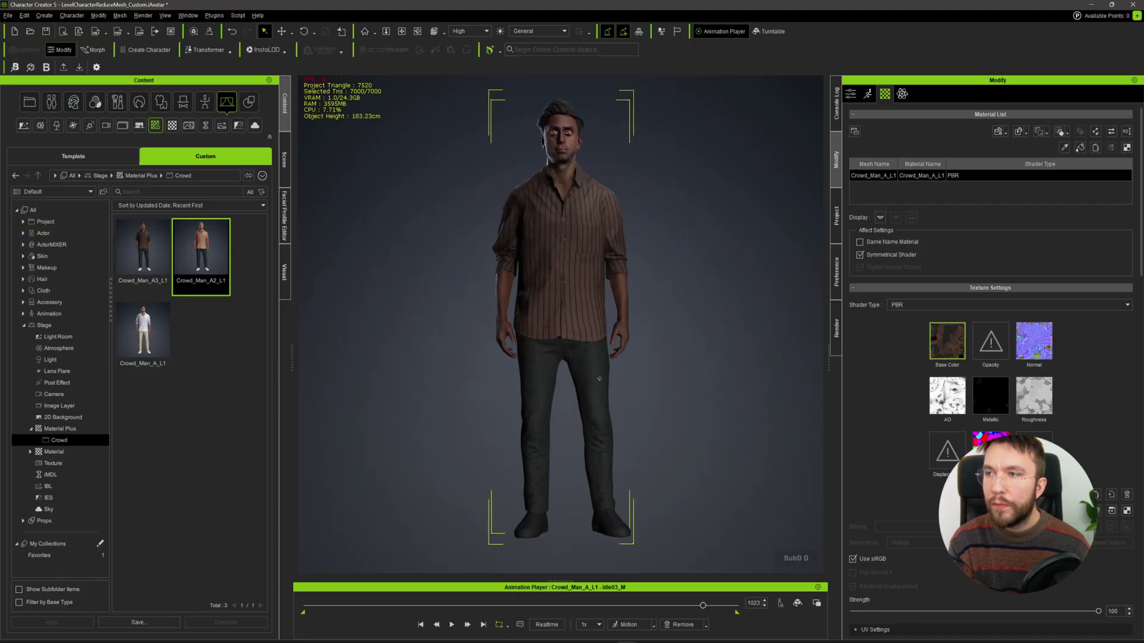
Deselect the character and choose Save Material Plus for the brown striped outfit
left_click(688, 401)
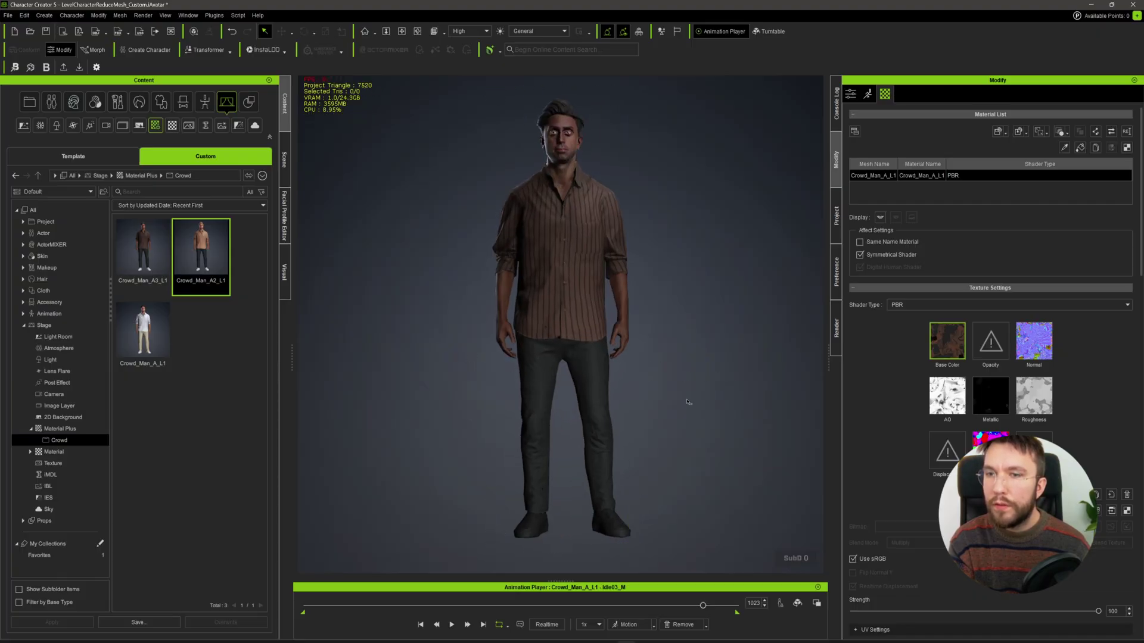
left_click(584, 323)
left_click(670, 380)
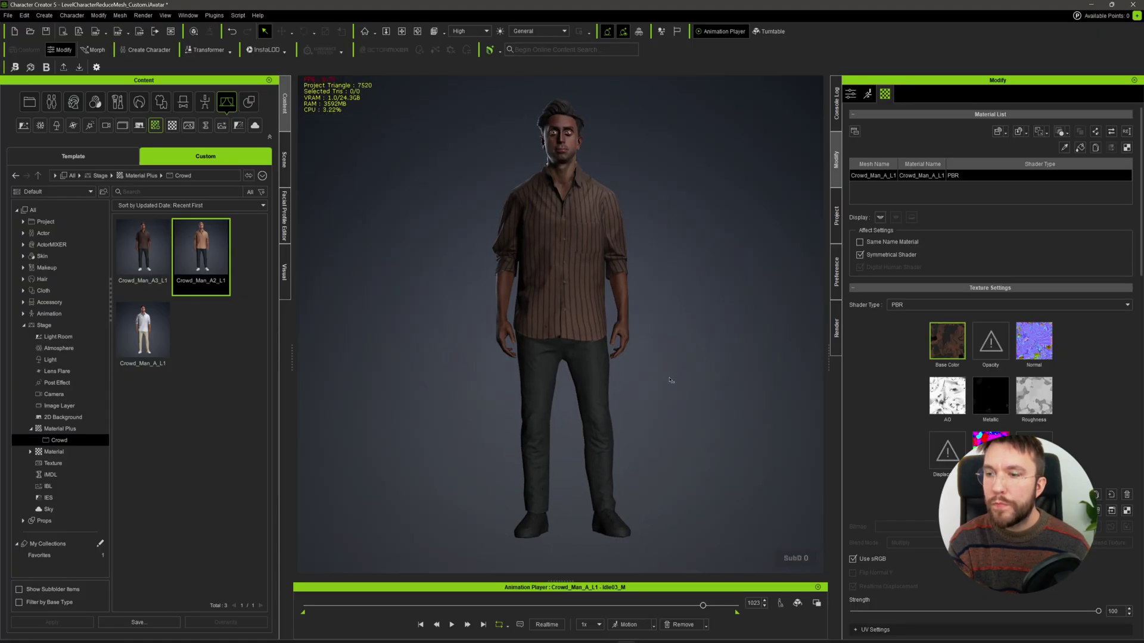
left_click(1007, 136)
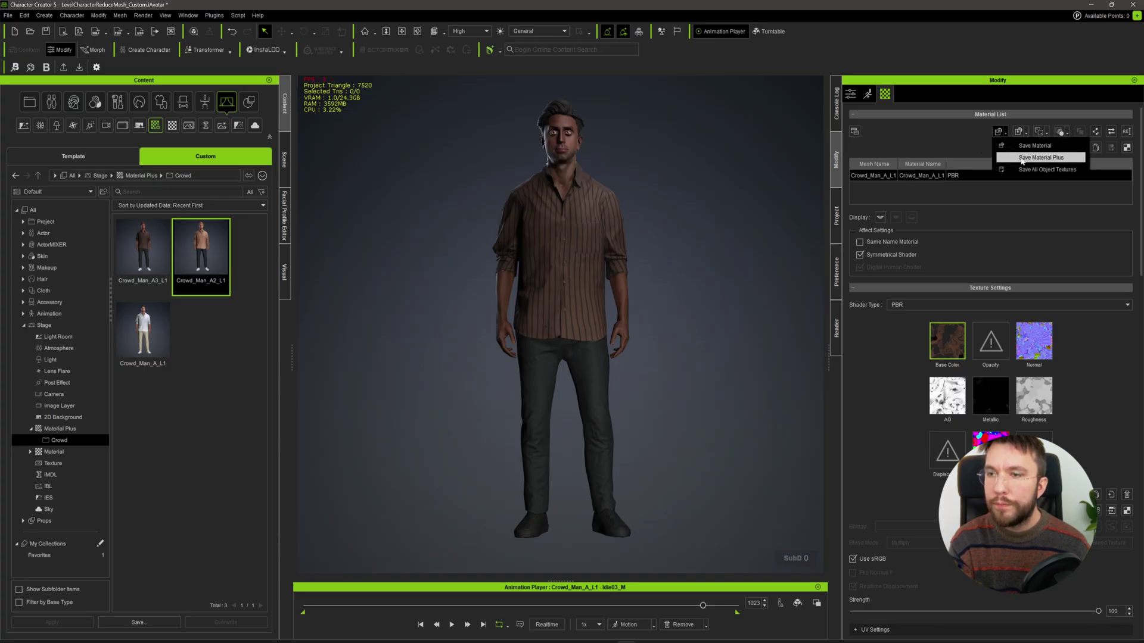
left_click(1027, 163)
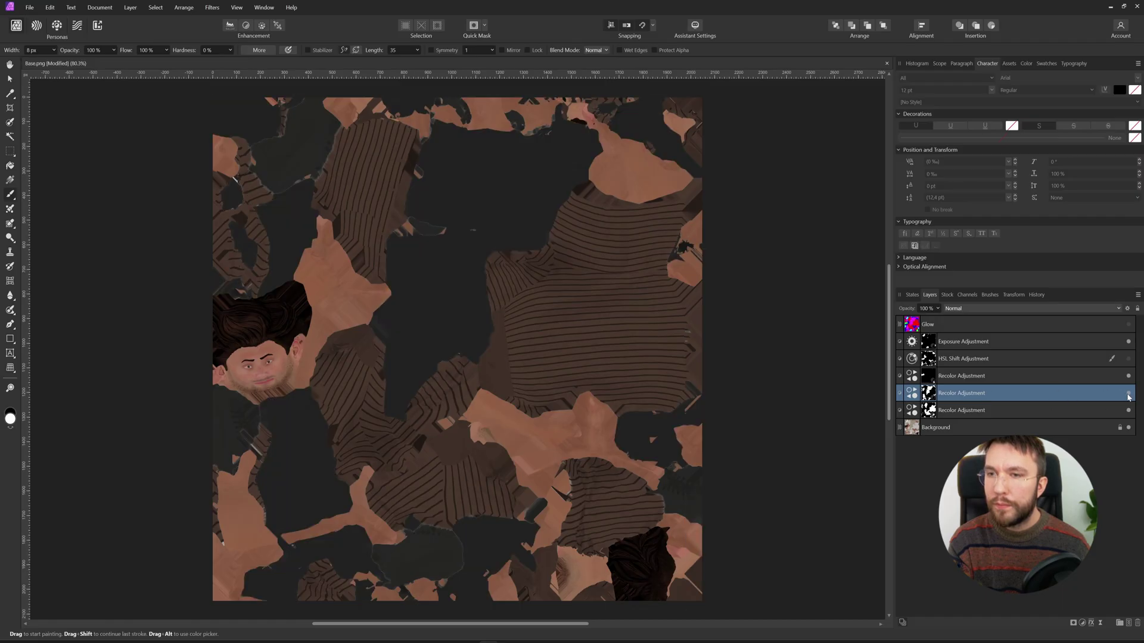
Adjust both Recolor layers for dark blue trousers and a near-black shirt, then export the texture
double_click(917, 398)
double_click(927, 410)
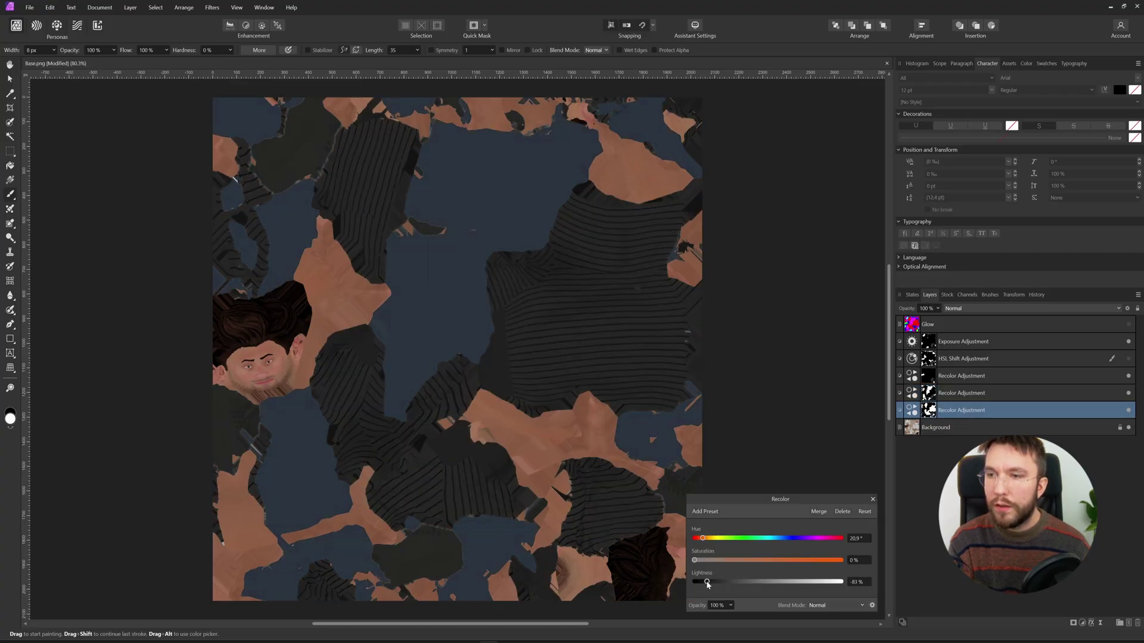
left_click(29, 7)
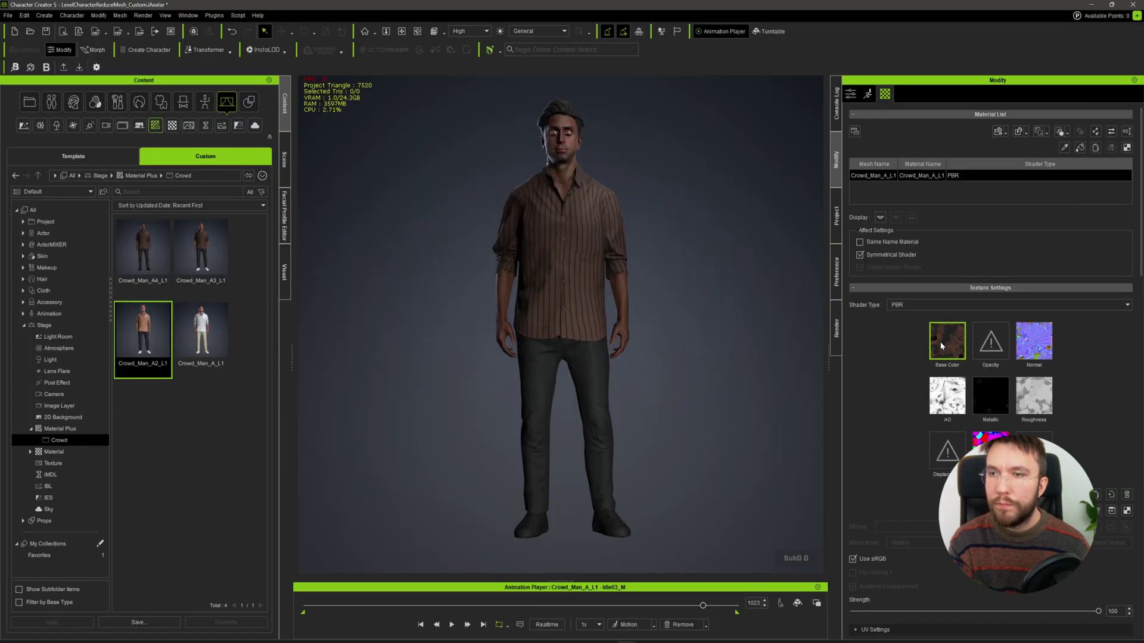
double_click(941, 346)
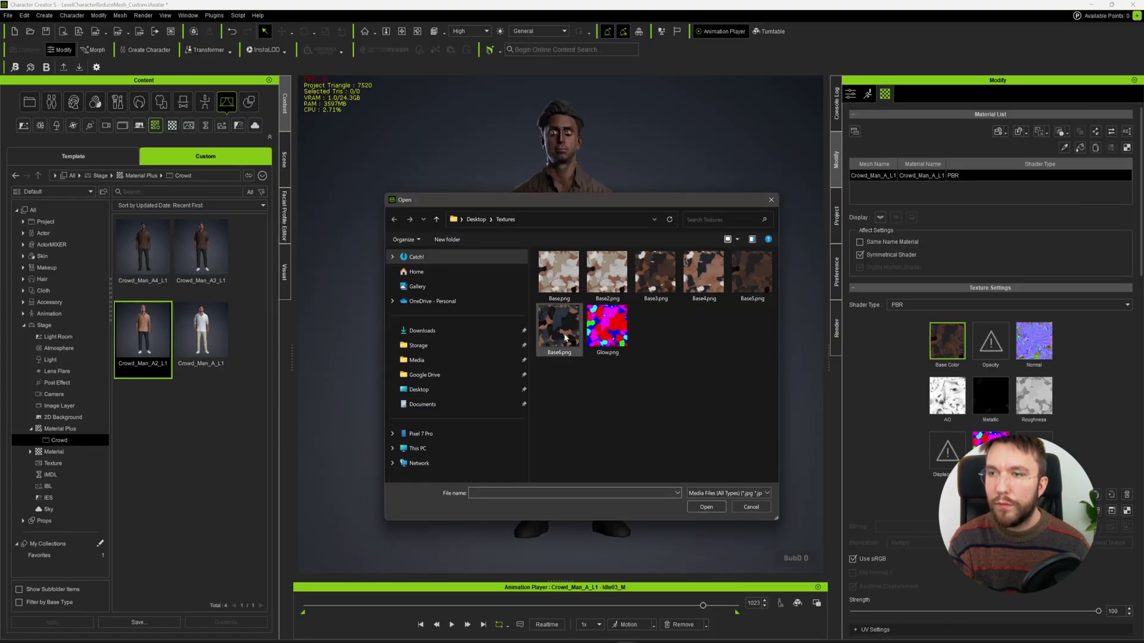
Load Base6.png as the Base Color and save a Material Plus preset named Crowd_Man_A5_L1
double_click(565, 338)
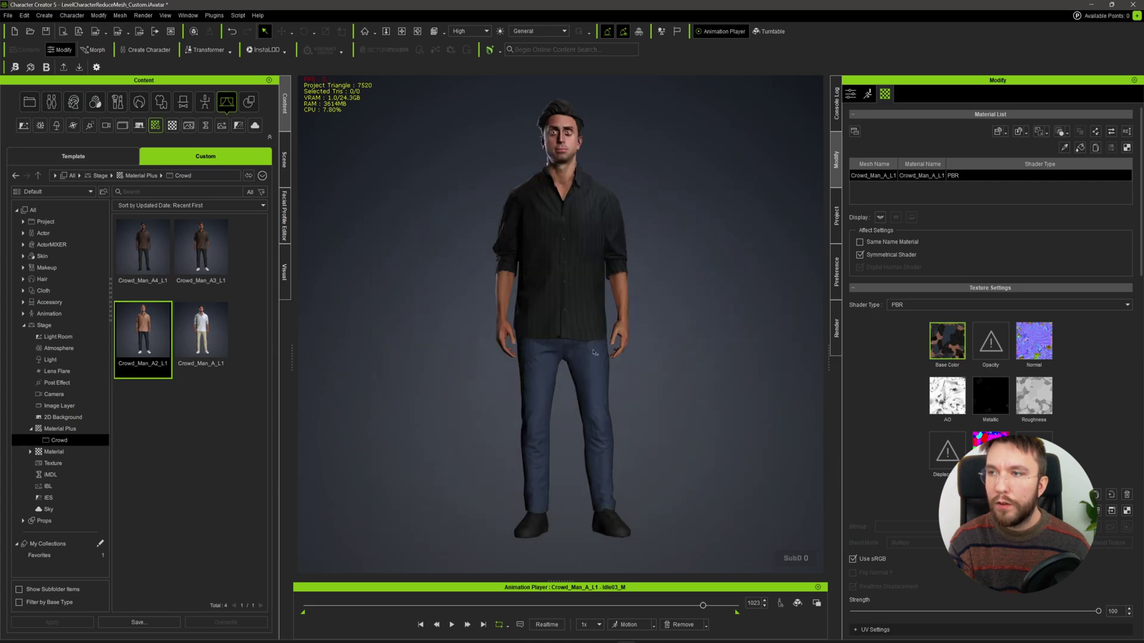
left_click(1002, 138)
left_click(1040, 158)
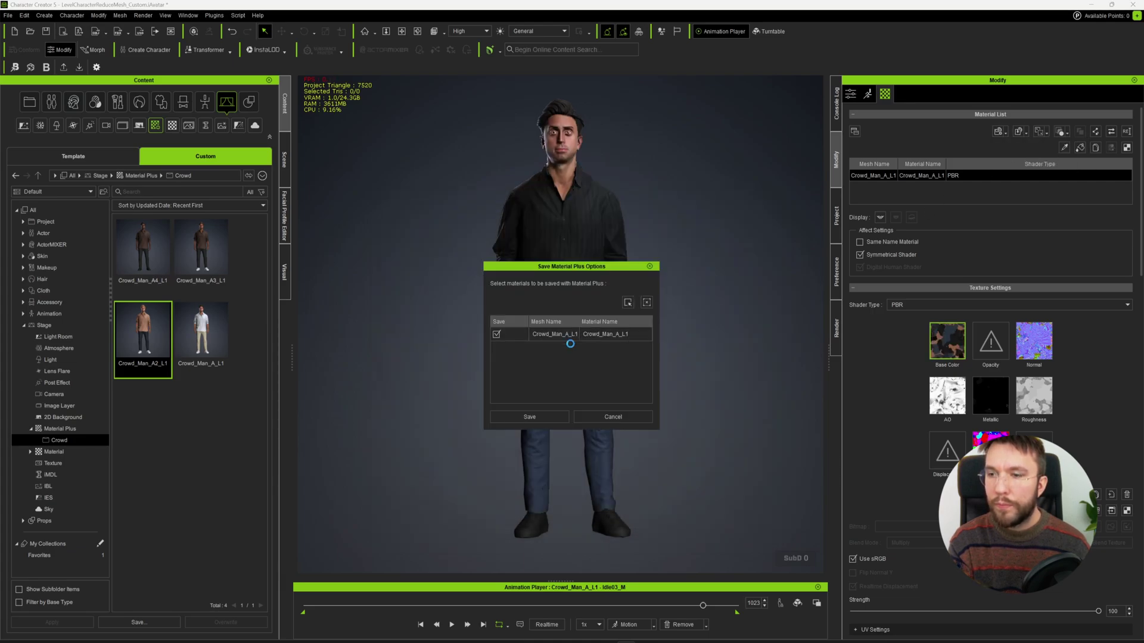
left_click(529, 416)
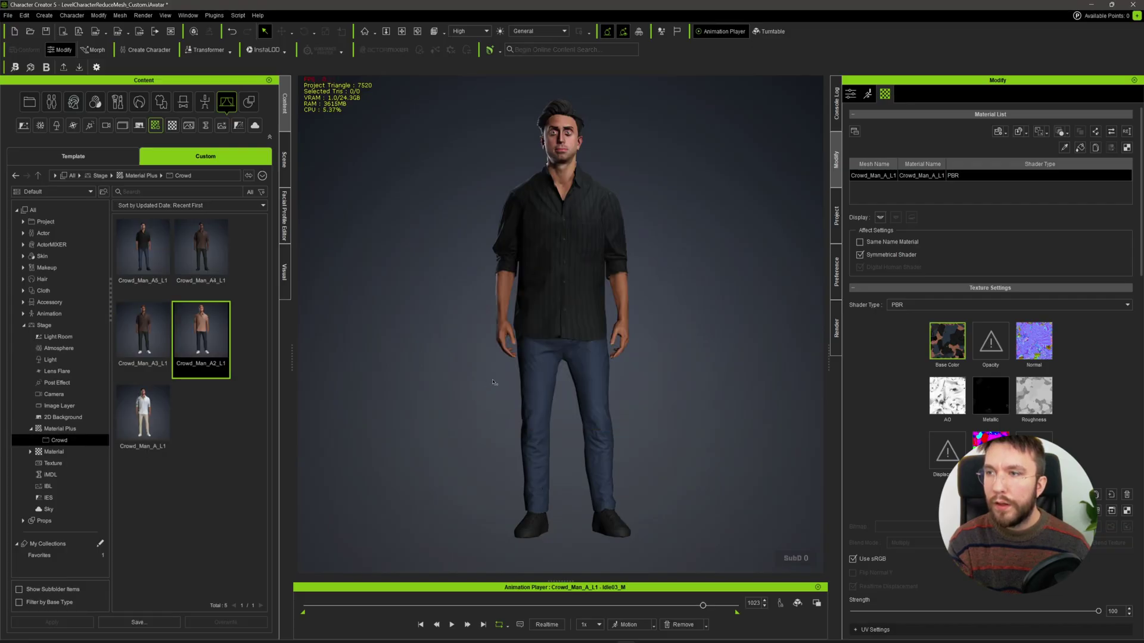
Apply the green-shirt, olive-trouser material, save it as Crowd_Man_A6_L1, then preview Crowd_Man_A_L1
left_click_drag(493, 381, 554, 286)
left_click(1005, 137)
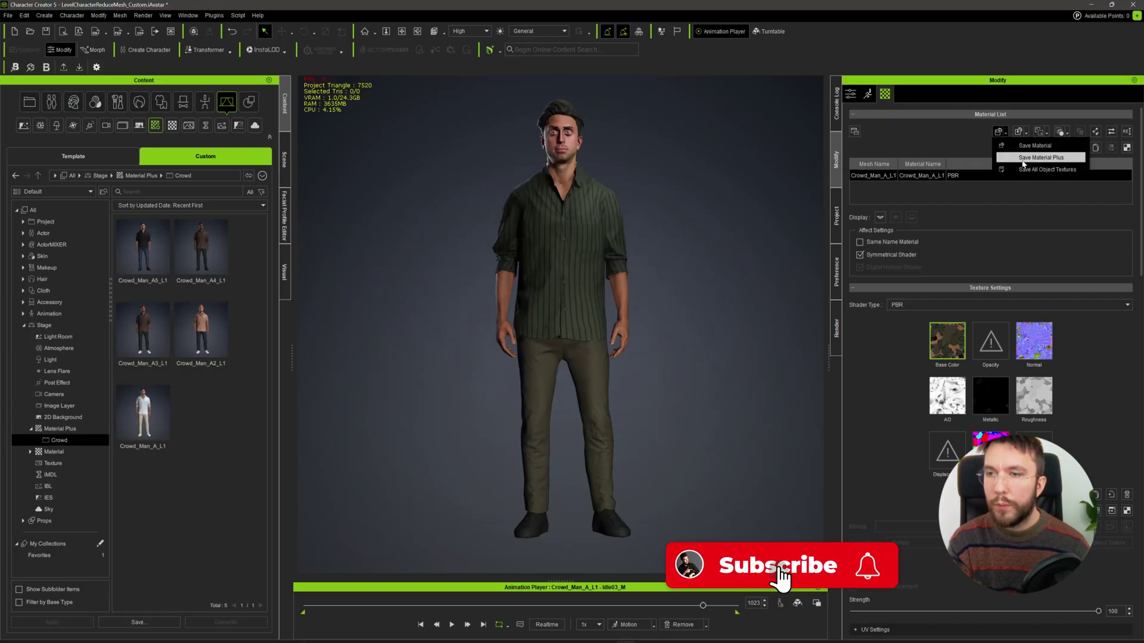
left_click(1039, 157)
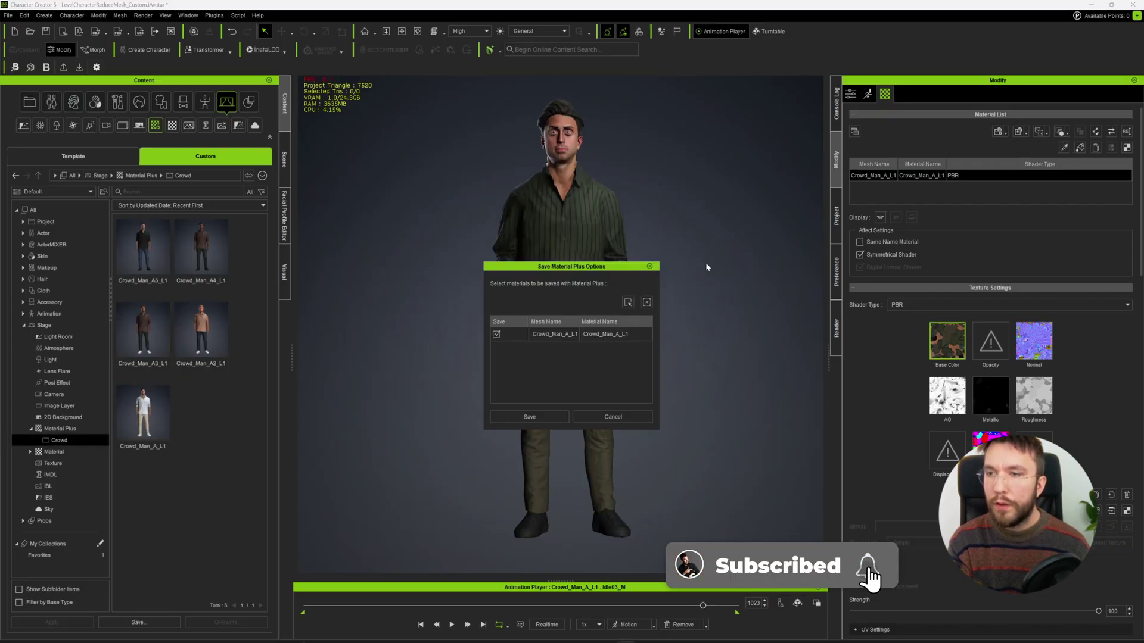
left_click(529, 417)
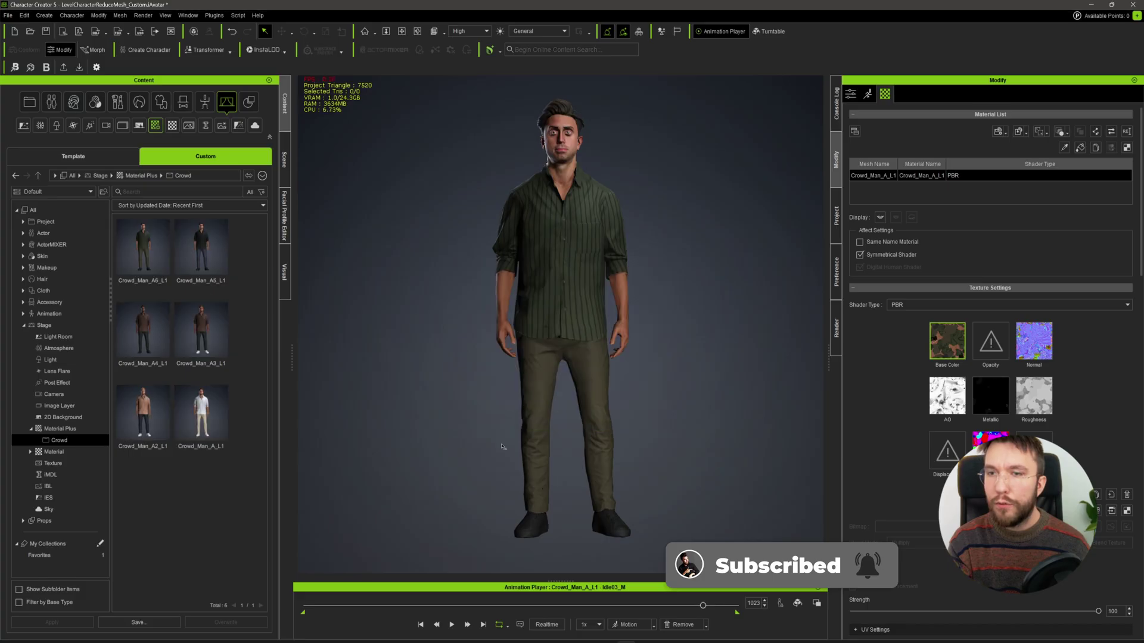
left_click(186, 399)
double_click(143, 339)
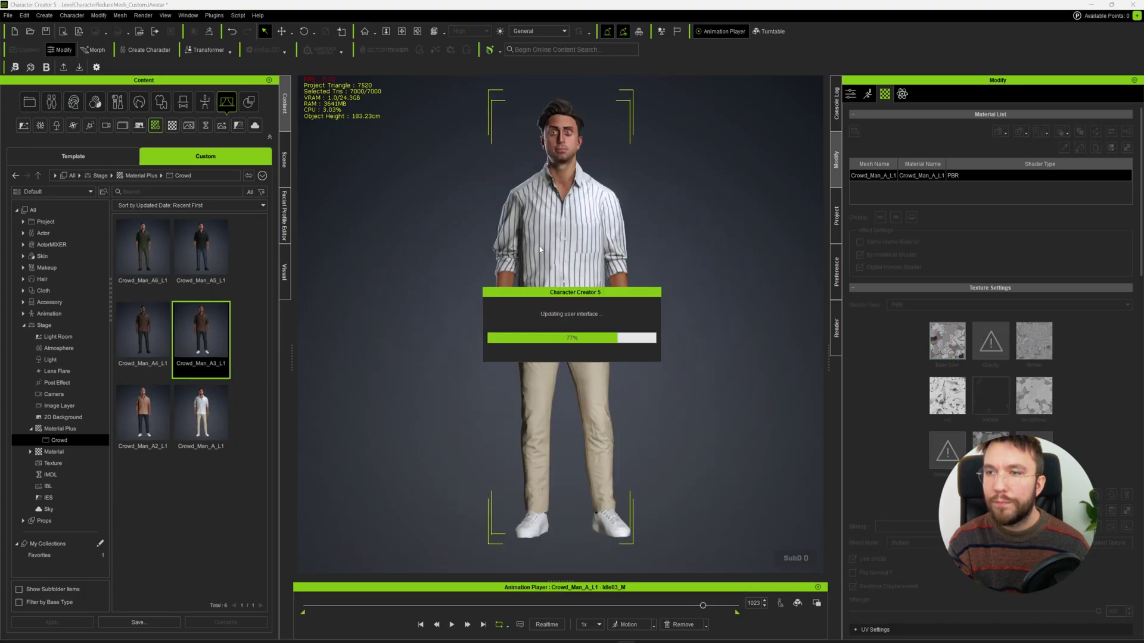
Switch to the Crowd_Man_A6_L1 look, then open iClone 8's Create menu
key("Up")
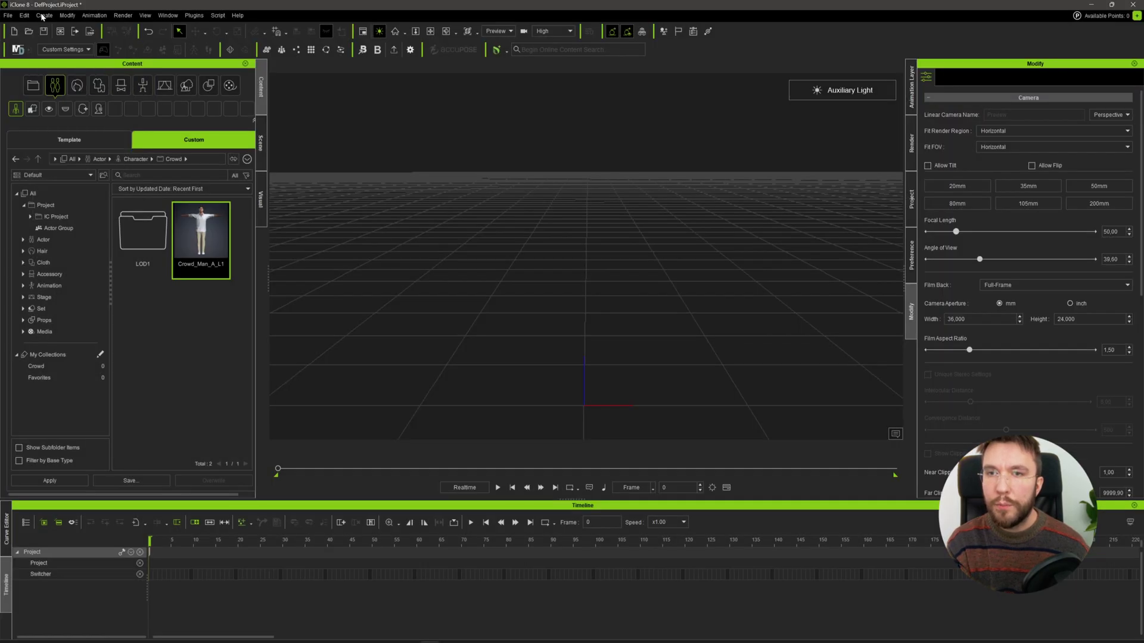
left_click(45, 16)
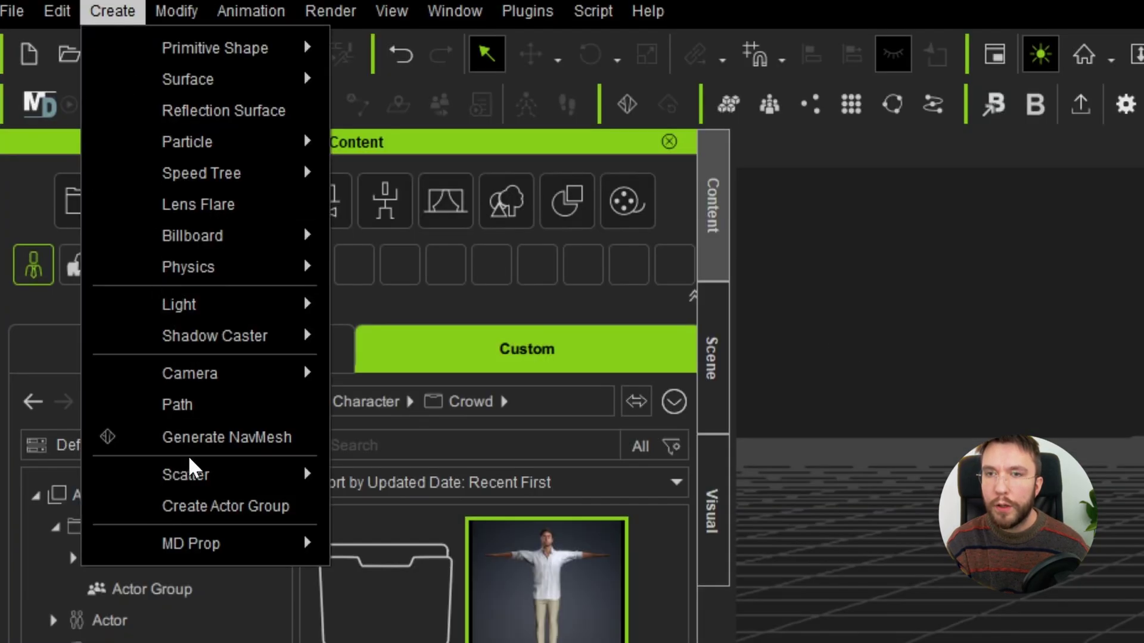
Create a Random-type actor group and drag Crowd_Man_A_L1 into the viewport as its actor
left_click(198, 507)
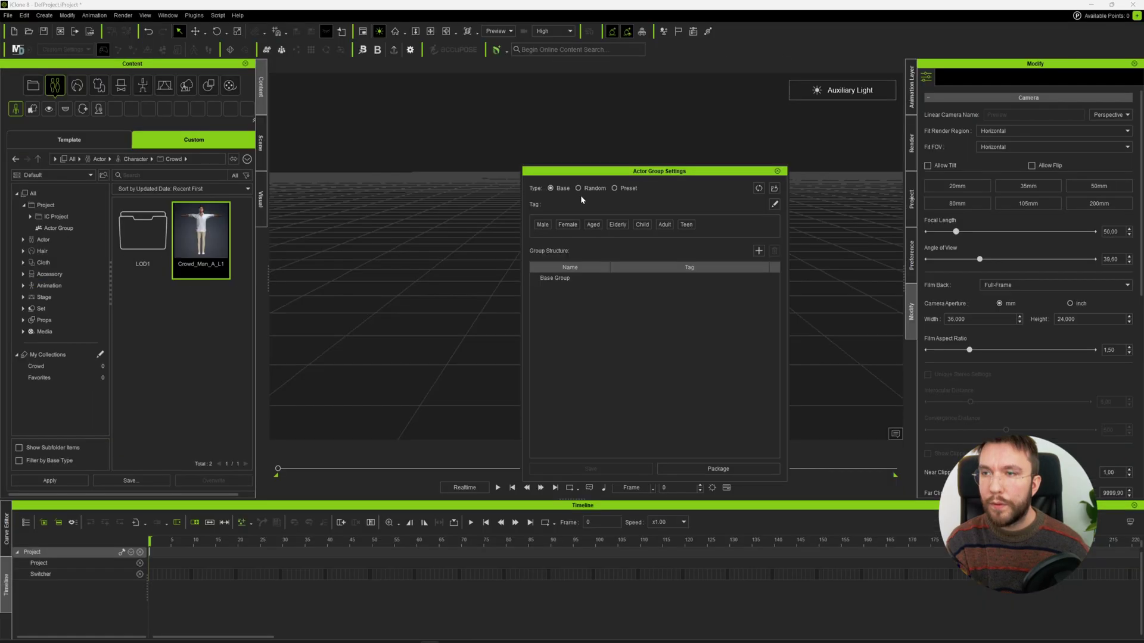
left_click_drag(628, 175, 743, 133)
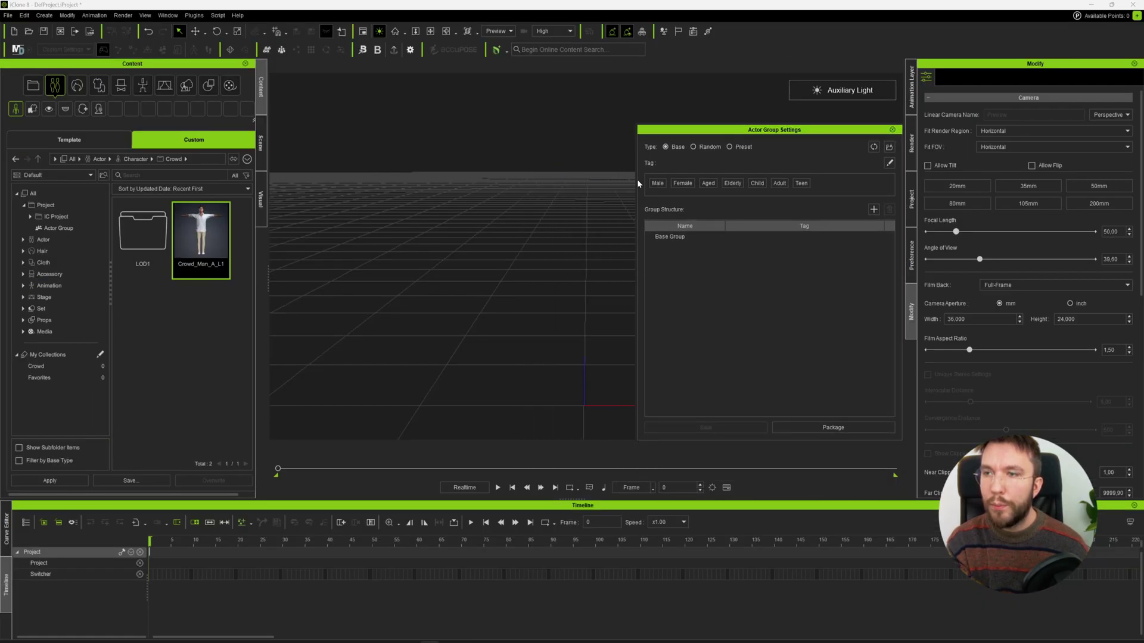
left_click(694, 149)
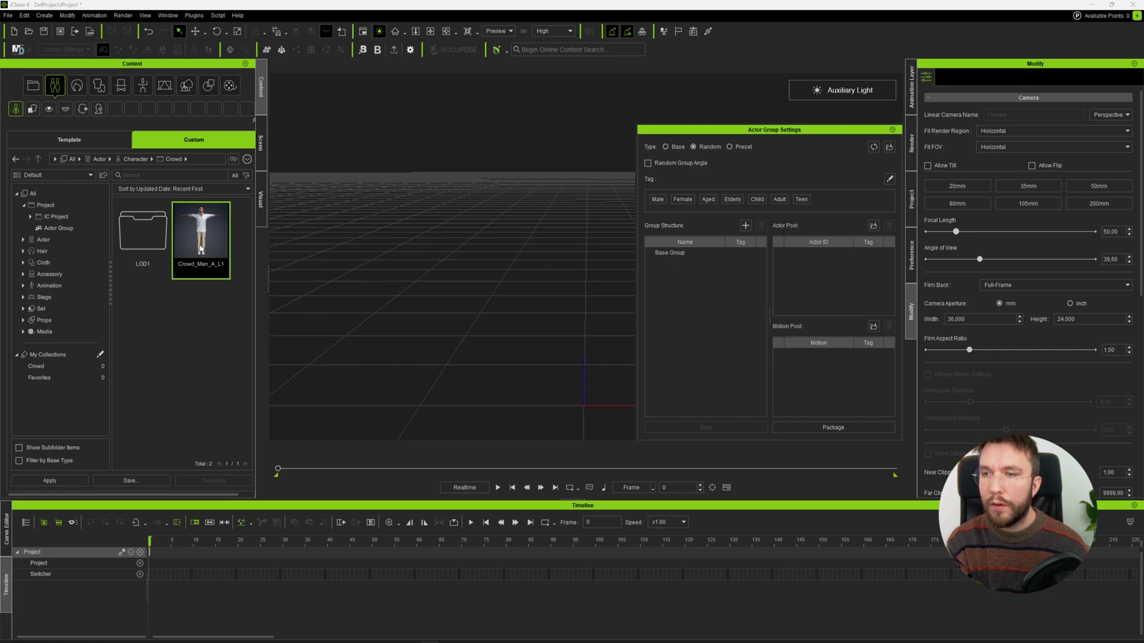
left_click_drag(201, 249, 585, 410)
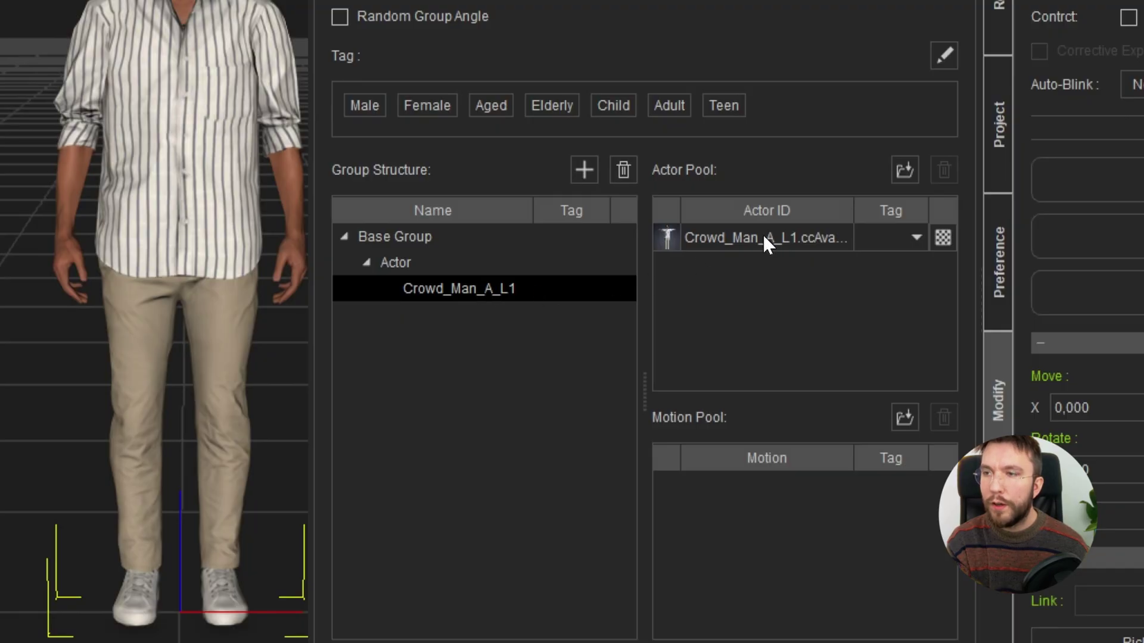
Import the six .iMtlPlus files, Crowd_Man_A_L1 through A6_L1, as the actor's MaterialPlus variants
left_click(942, 239)
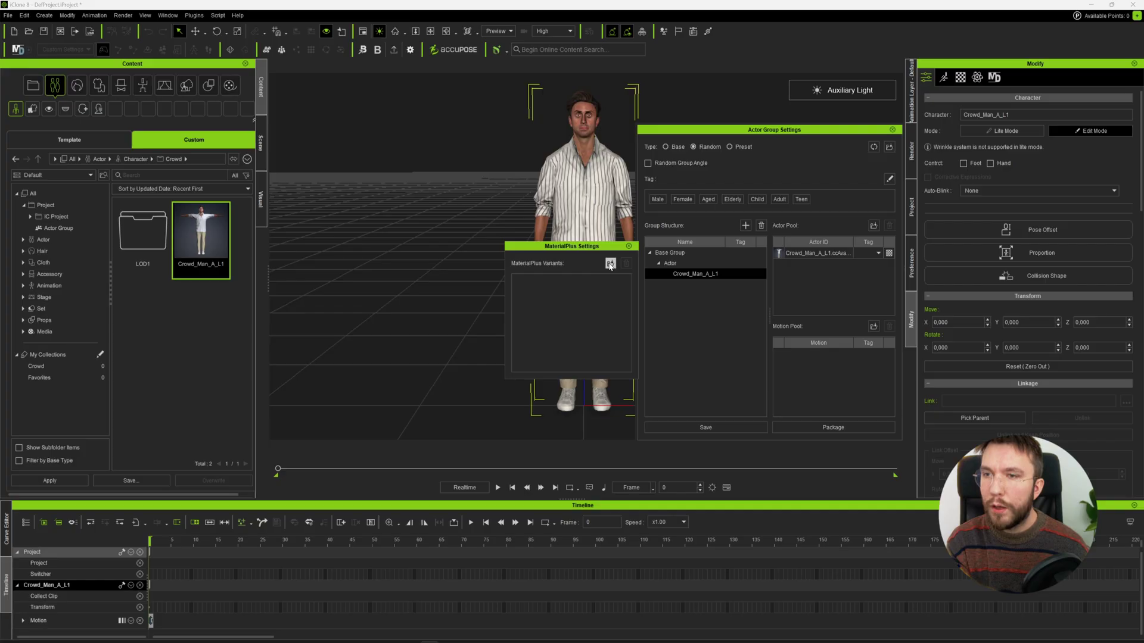
left_click(610, 264)
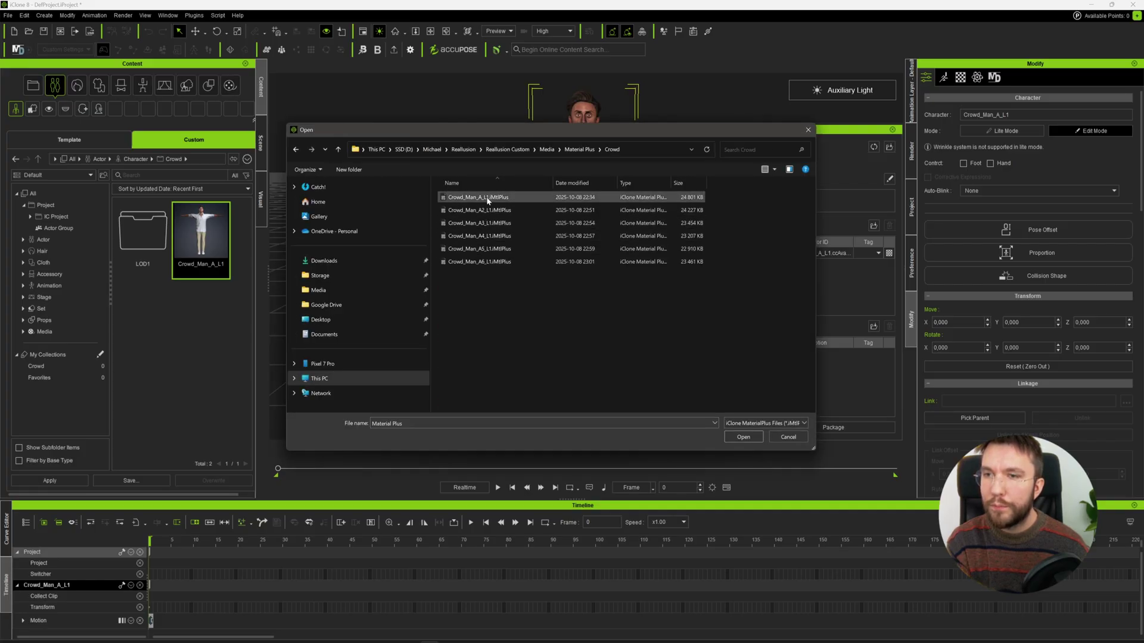
left_click(487, 201)
left_click(480, 266, "shift")
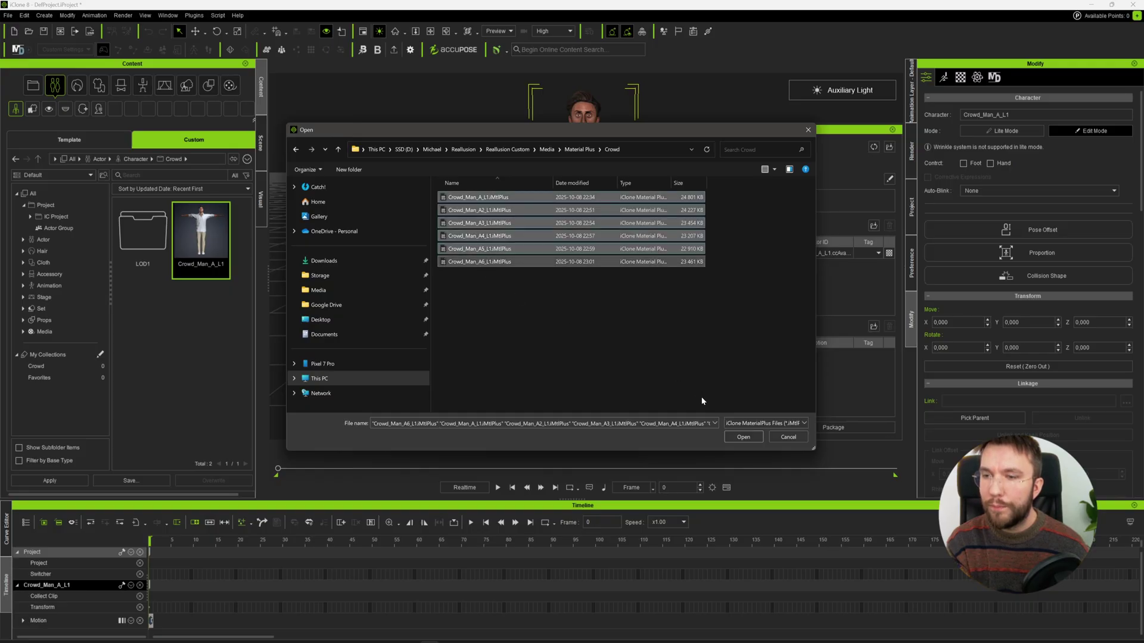
left_click(743, 437)
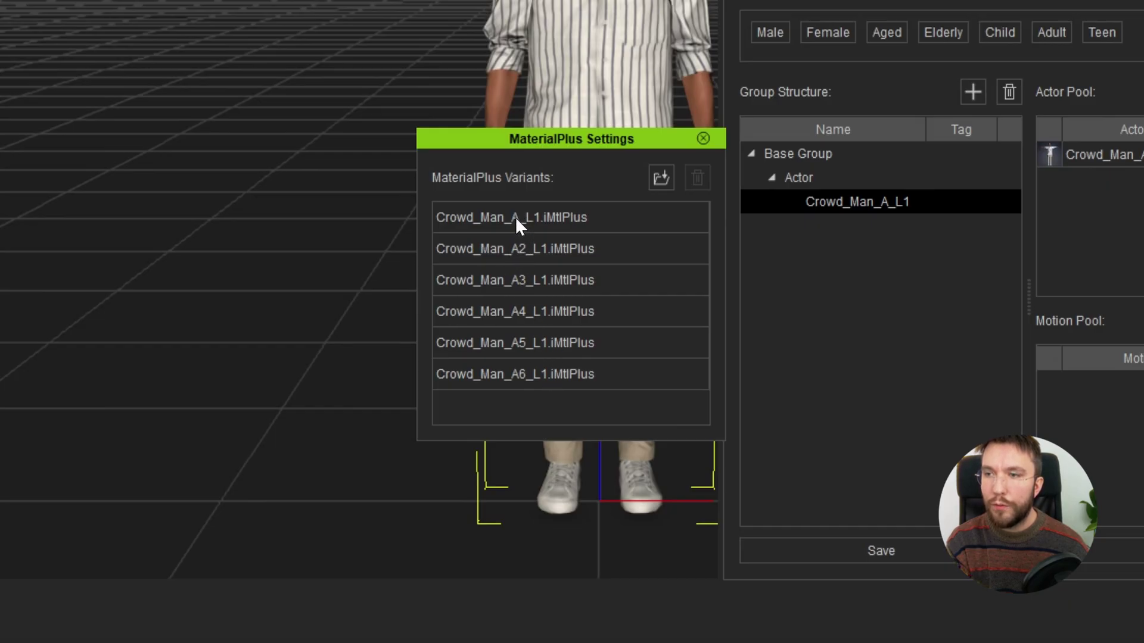
left_click(704, 140)
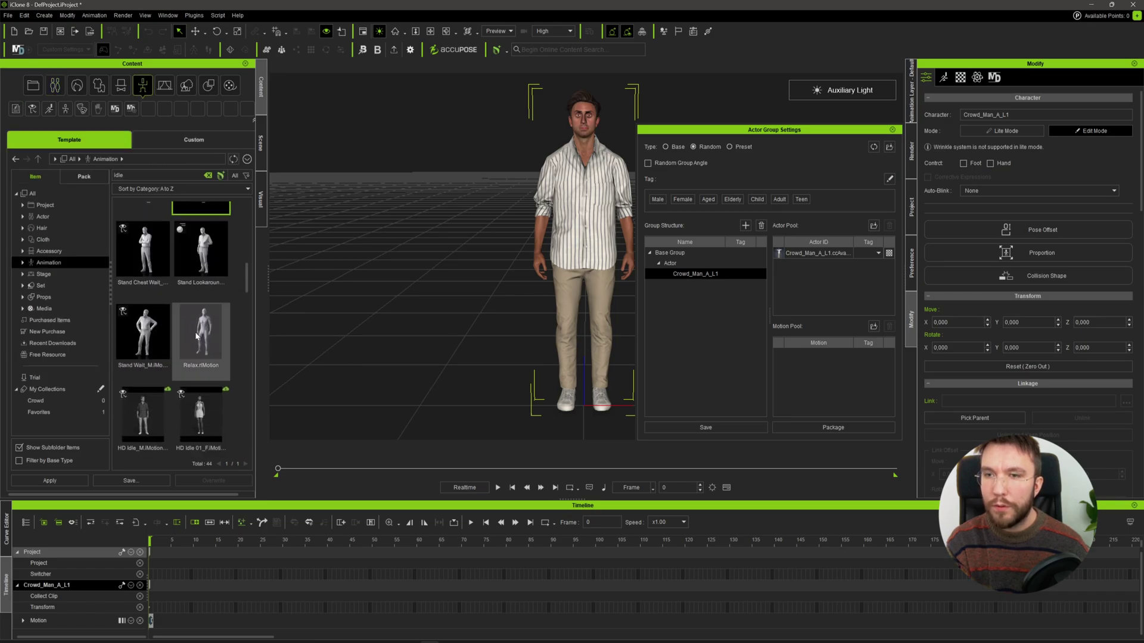
Drag five idle motions, Stand poses through Relax, into the Motion Pool and save the group
left_click_drag(196, 337, 128, 229)
left_click_drag(201, 269, 800, 392)
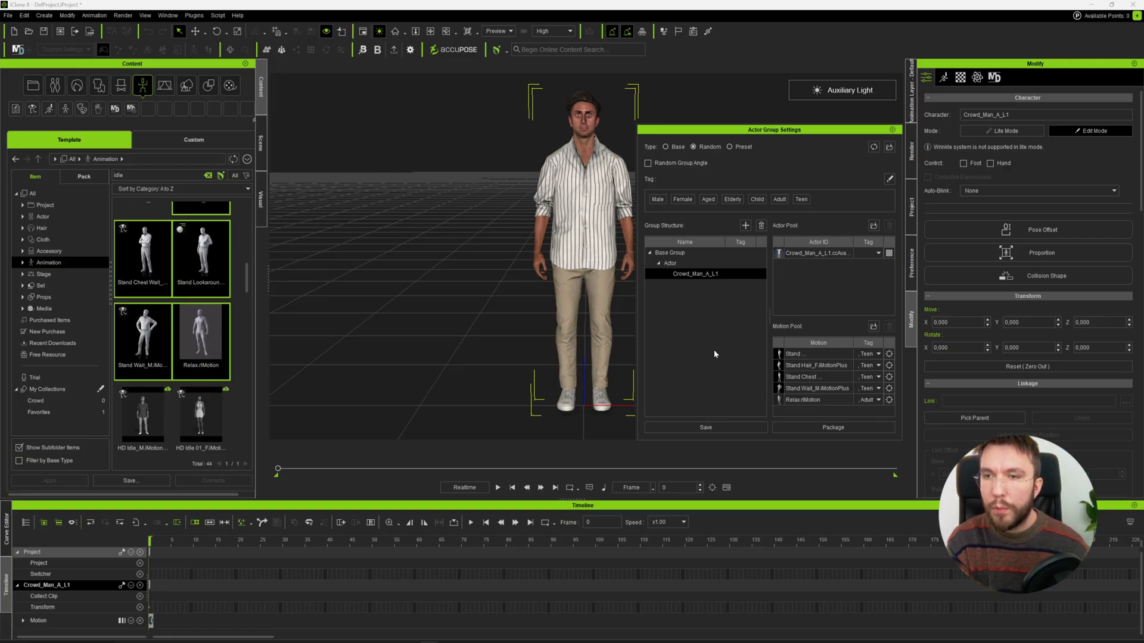
left_click(705, 427)
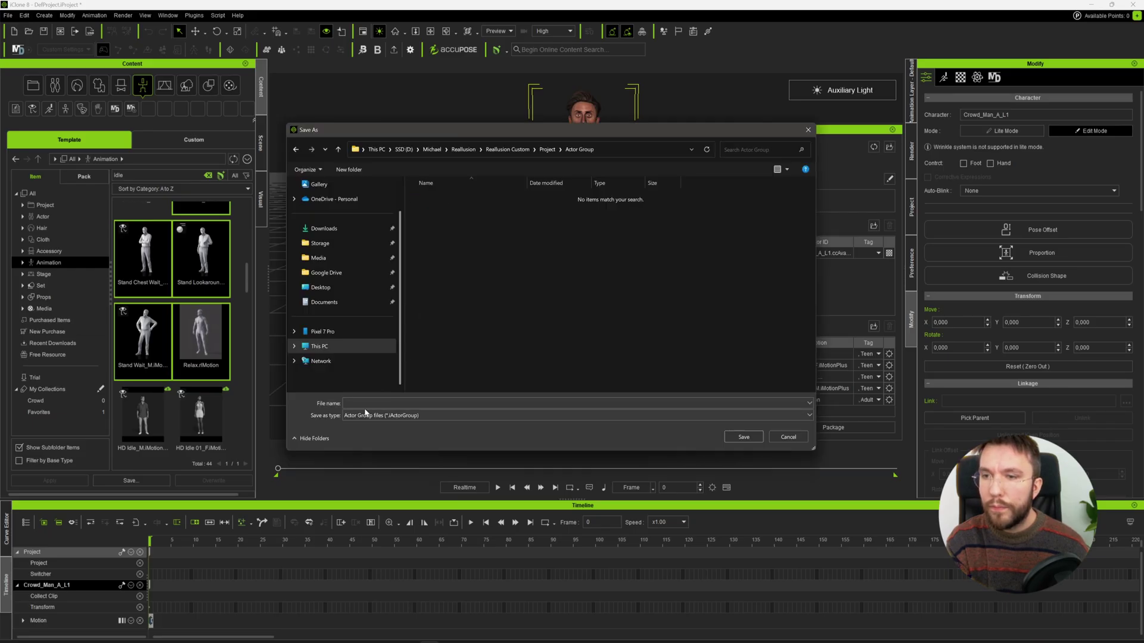
Make a new Crowd folder under Actor Group and save the group there as Crowd_Man_A_L1_Idle
left_click(366, 404)
right_click(440, 323)
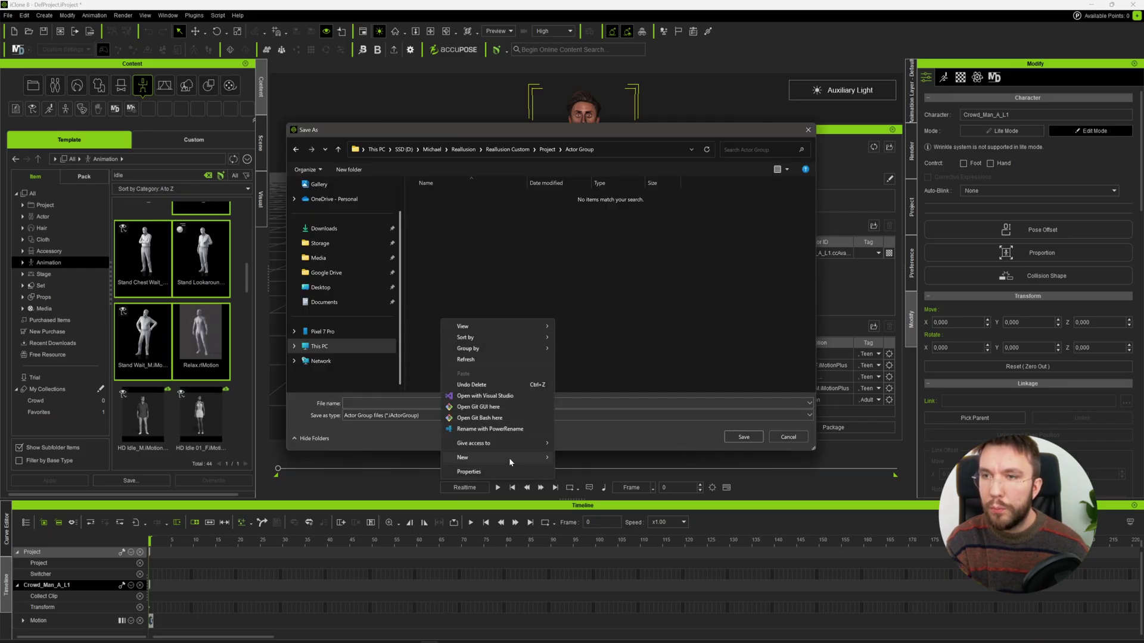
mouse_move(510, 459)
left_click(577, 460)
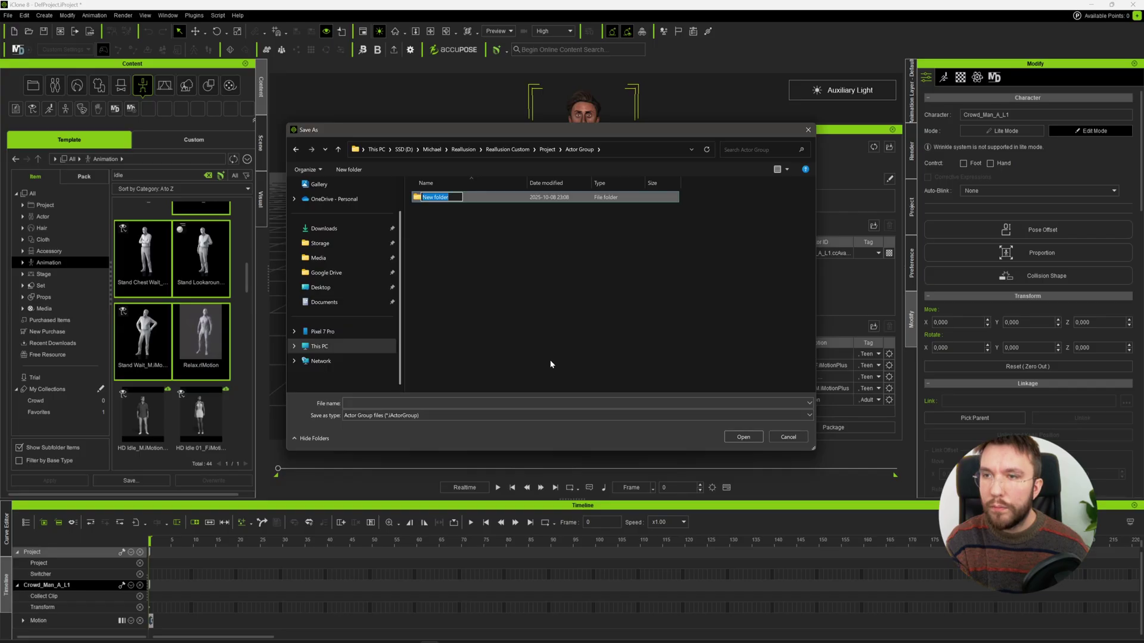
type("c")
key("Return")
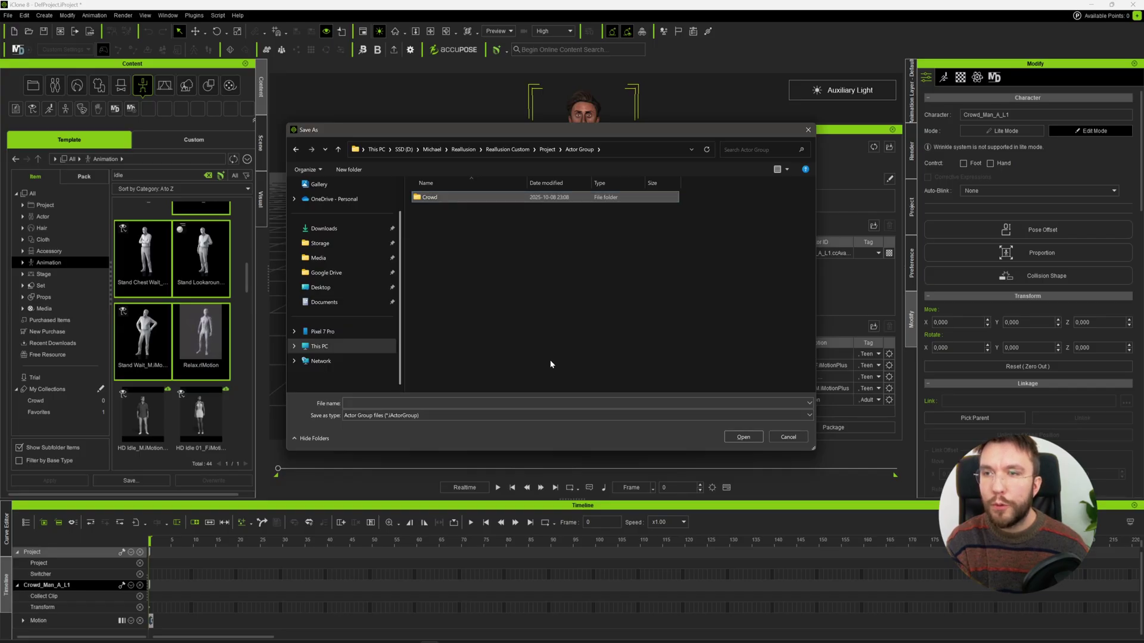
key("Return")
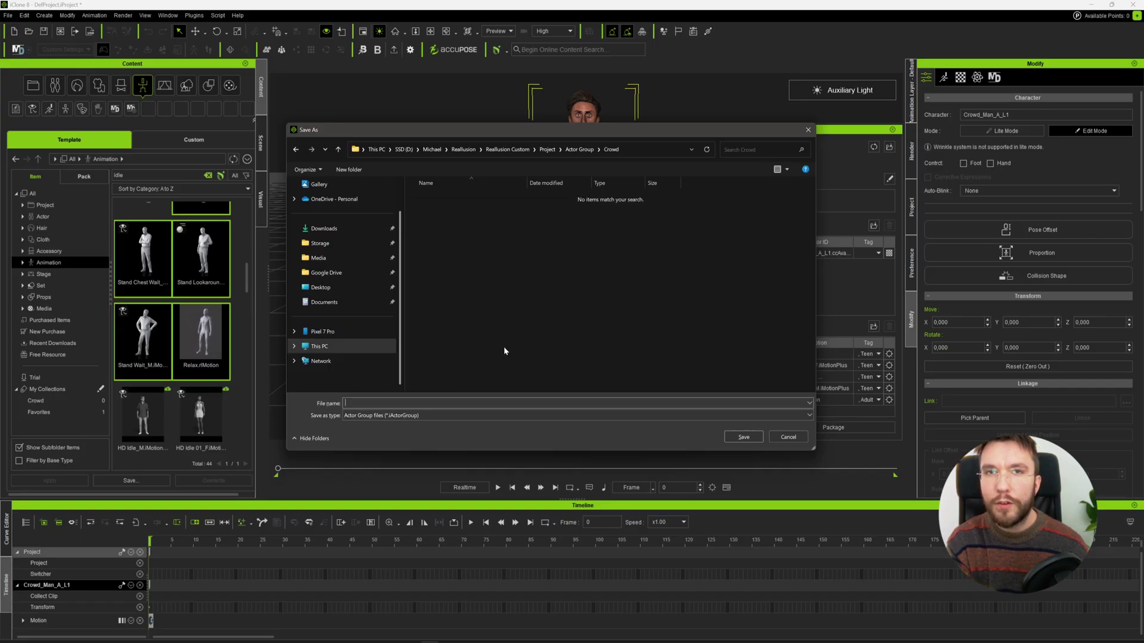
type("Crowd_Man_")
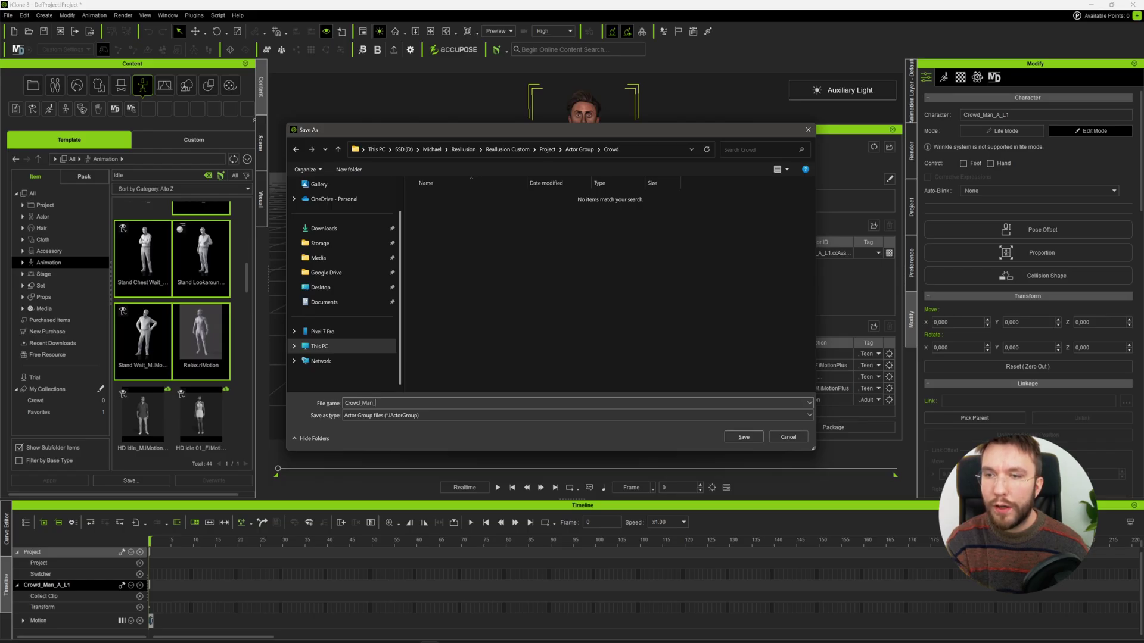
type("A_")
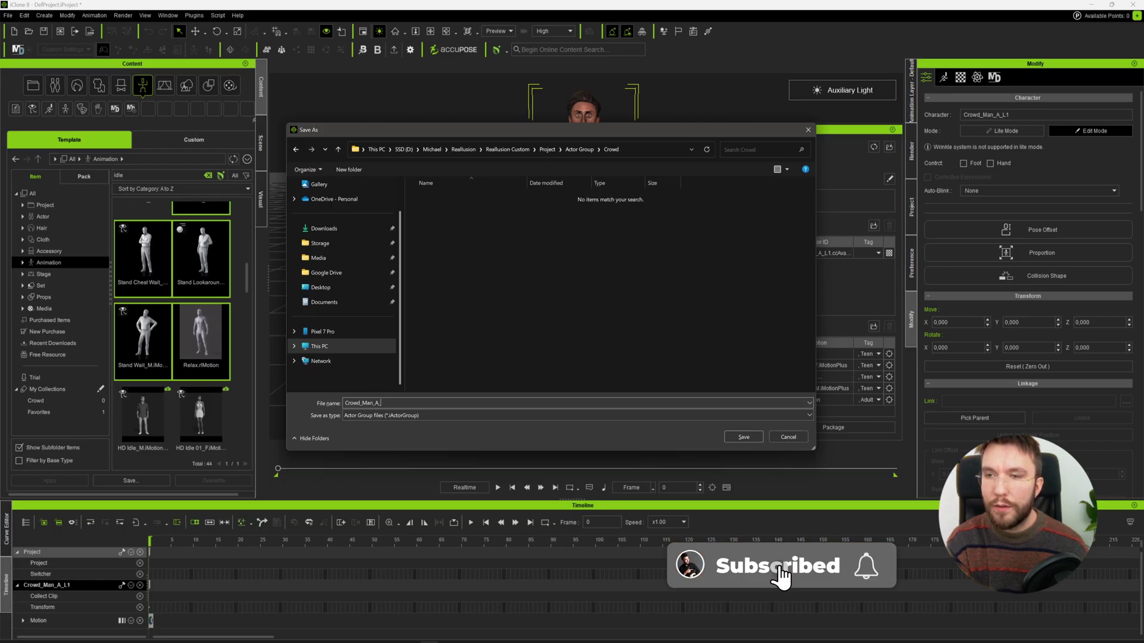
type("L1_Idle")
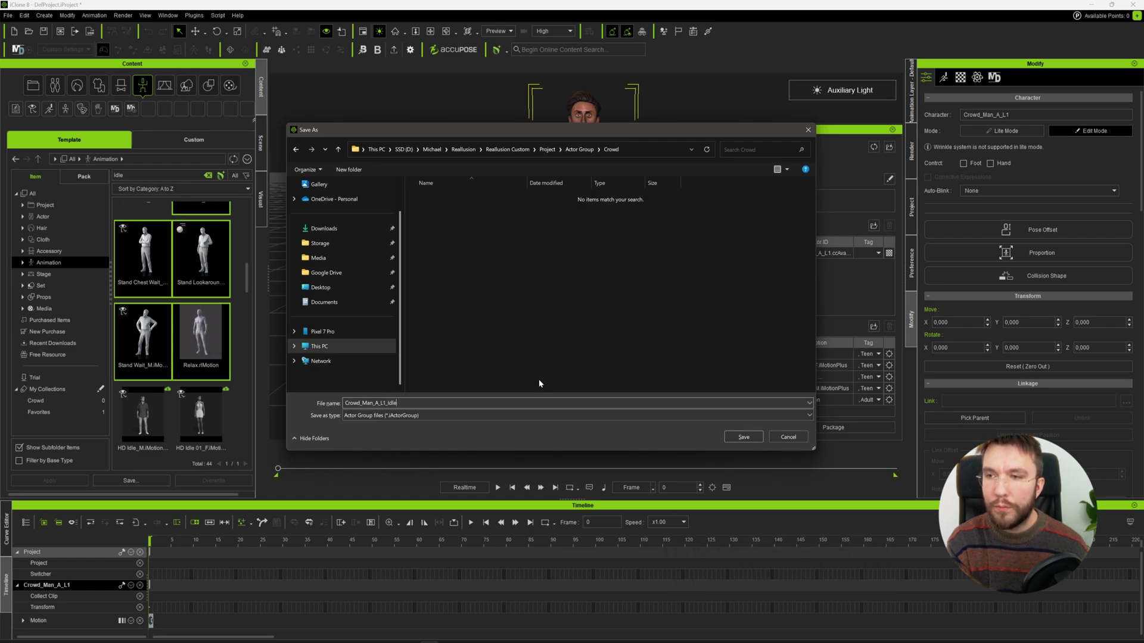
left_click(743, 436)
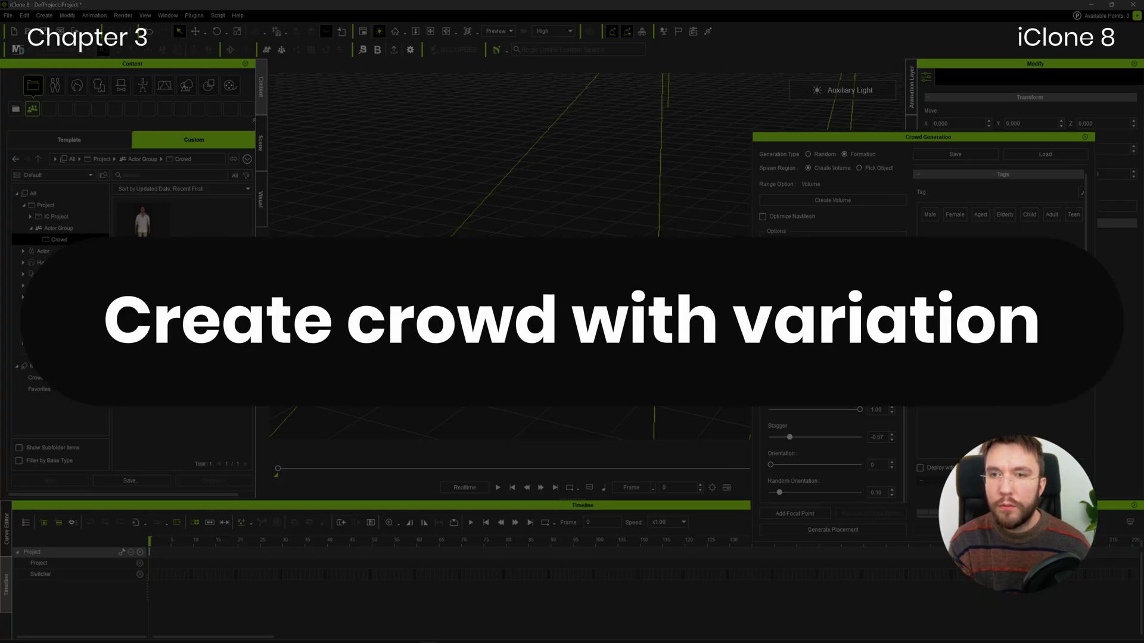
Put Crowd_Man_A_L1_Idle in the Actor Pool, enable variant materials, and deploy the actors
left_click_drag(143, 239, 957, 394)
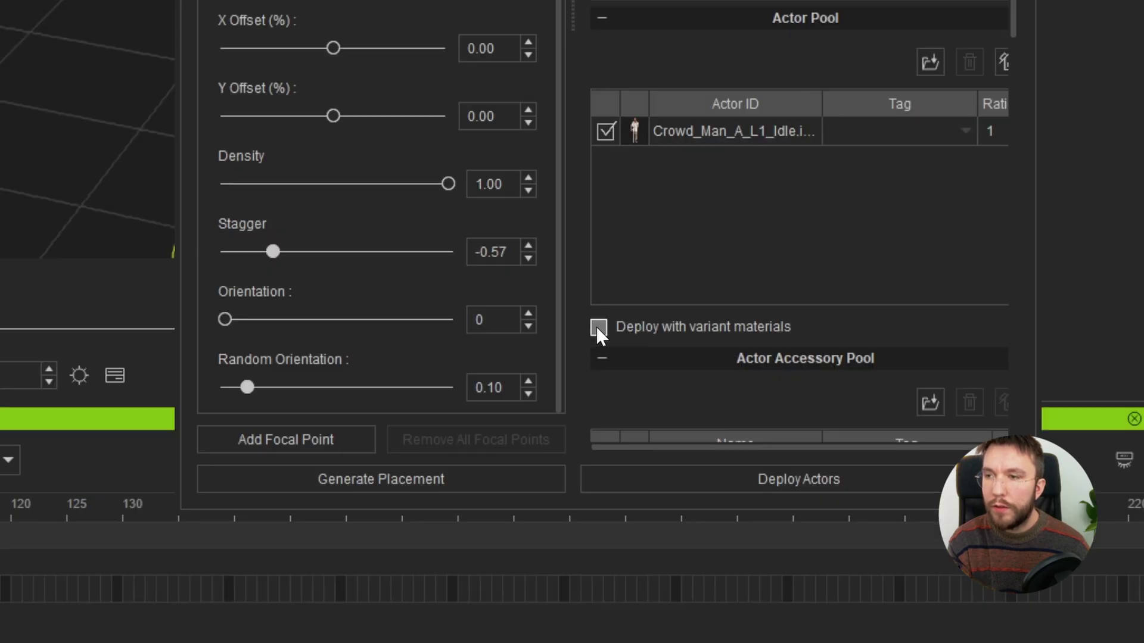
left_click(598, 327)
scroll(734, 327, "down", 5)
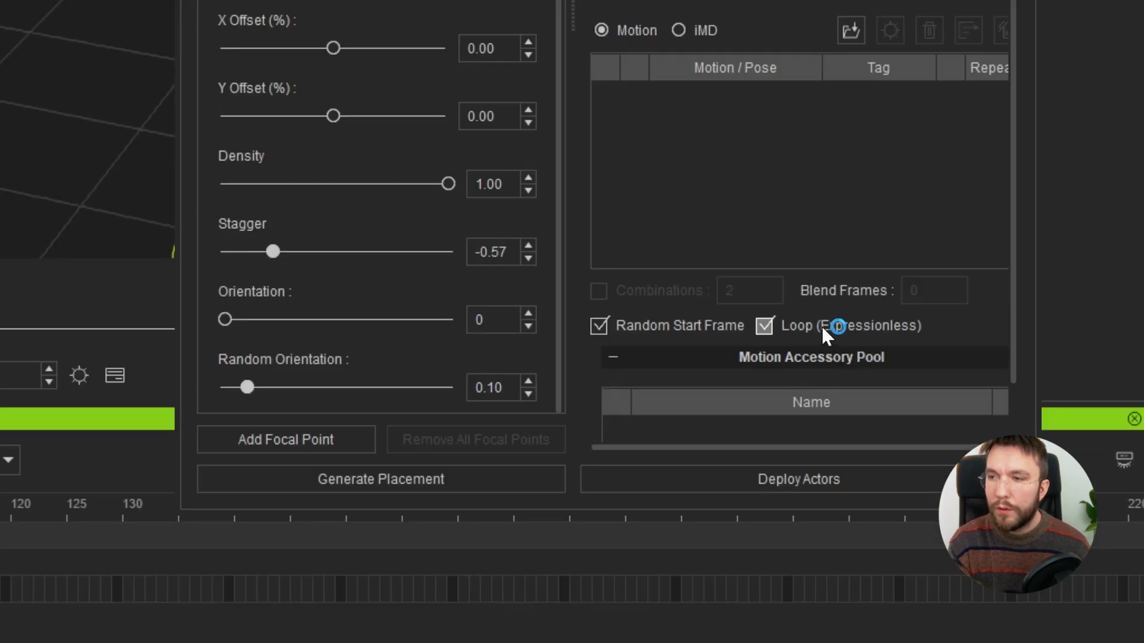
scroll(787, 327, "down", 2)
left_click(798, 479)
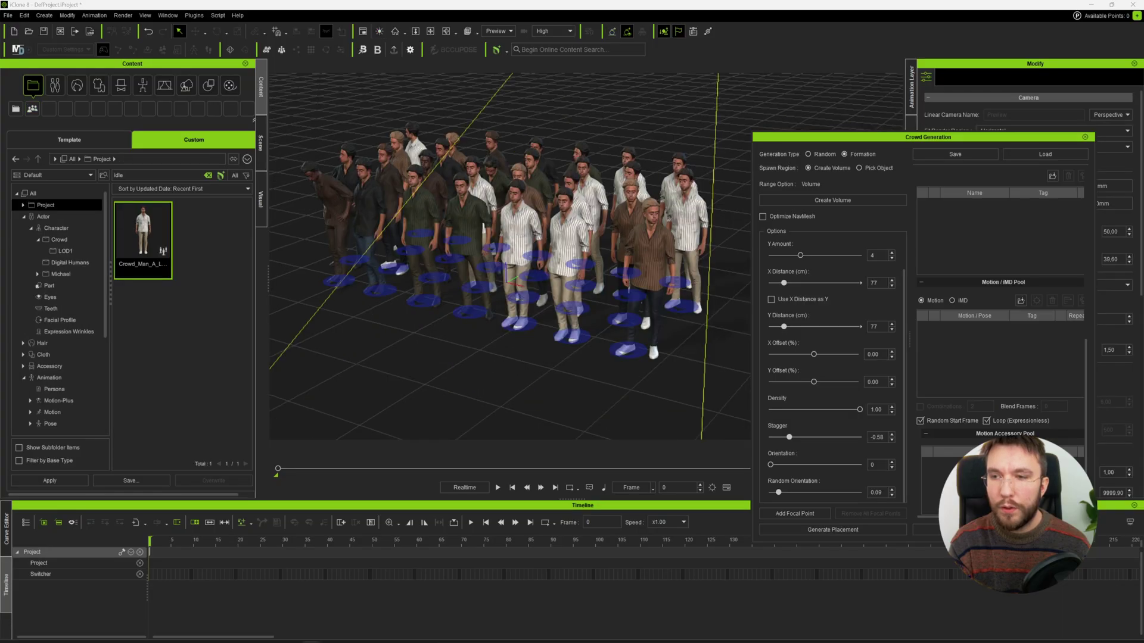
In the Scene hierarchy, rename the first crowd group collection to Crowd
left_click(260, 143)
left_click(78, 156)
double_click(78, 156)
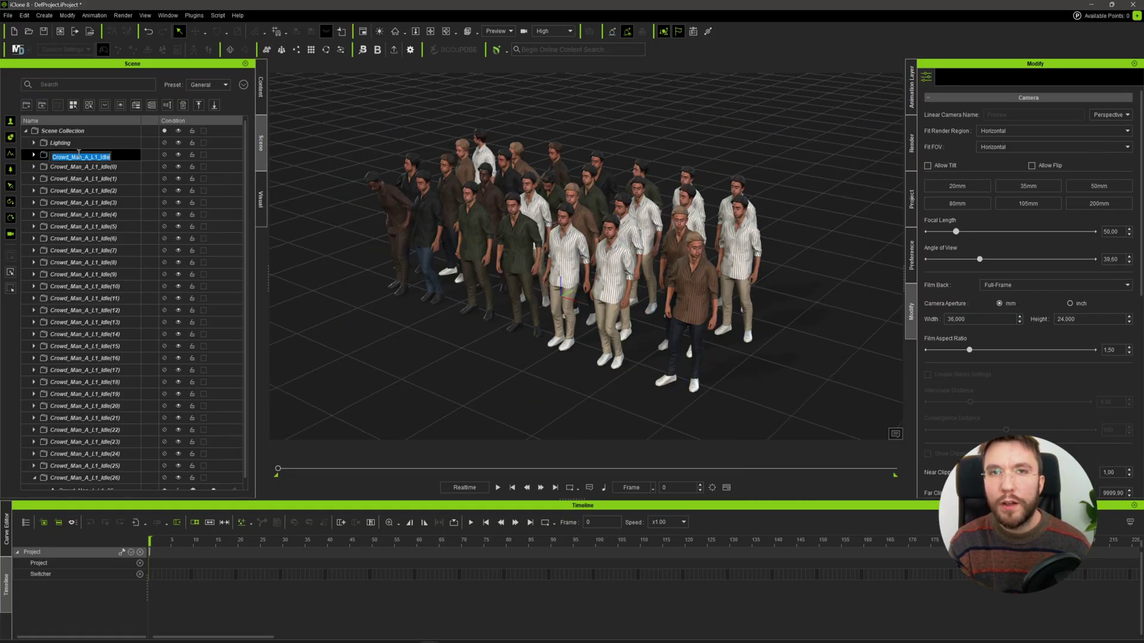
type("crow")
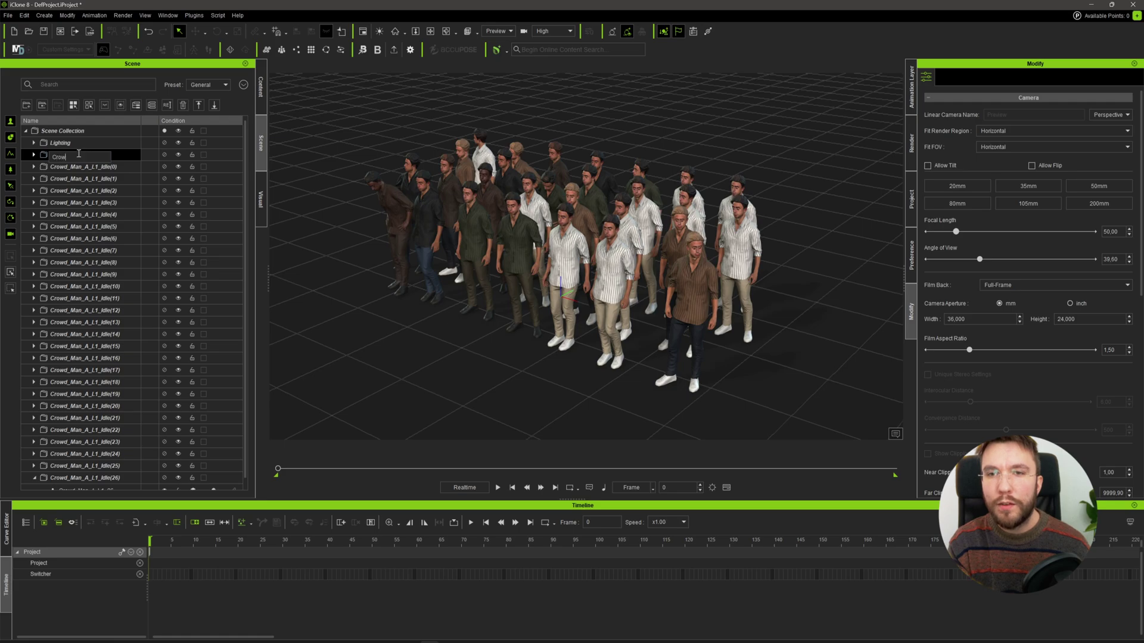
type("d")
key("Return")
Merge the remaining idle collections, through Crowd_Man_A_L1_Idle(26), into the Crowd collection
left_click(80, 168)
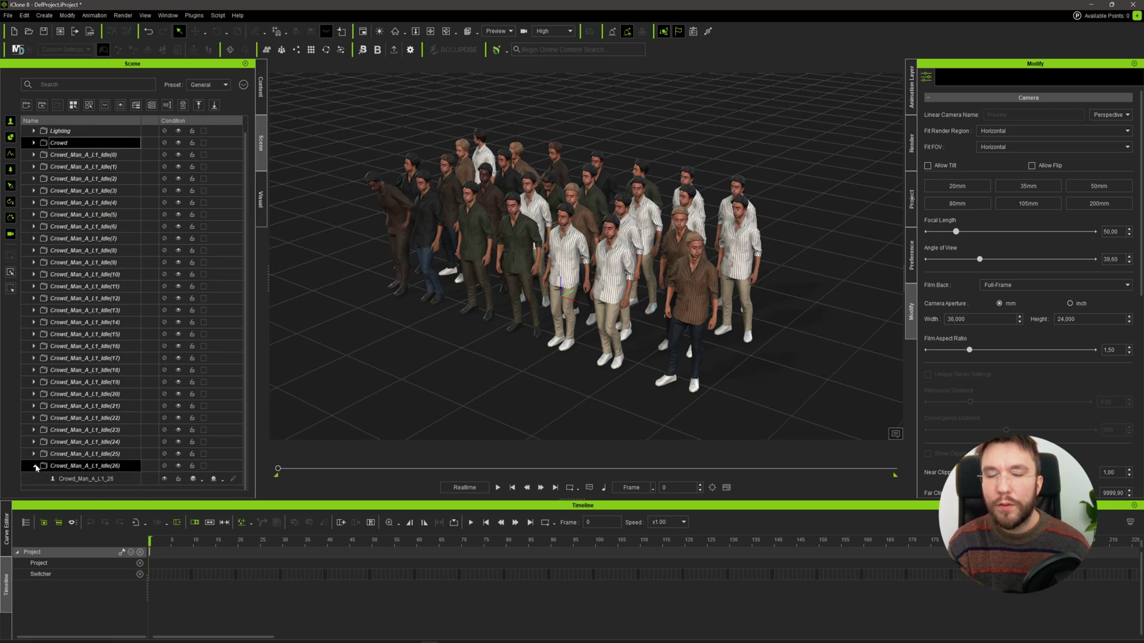
left_click(34, 477)
right_click(64, 393)
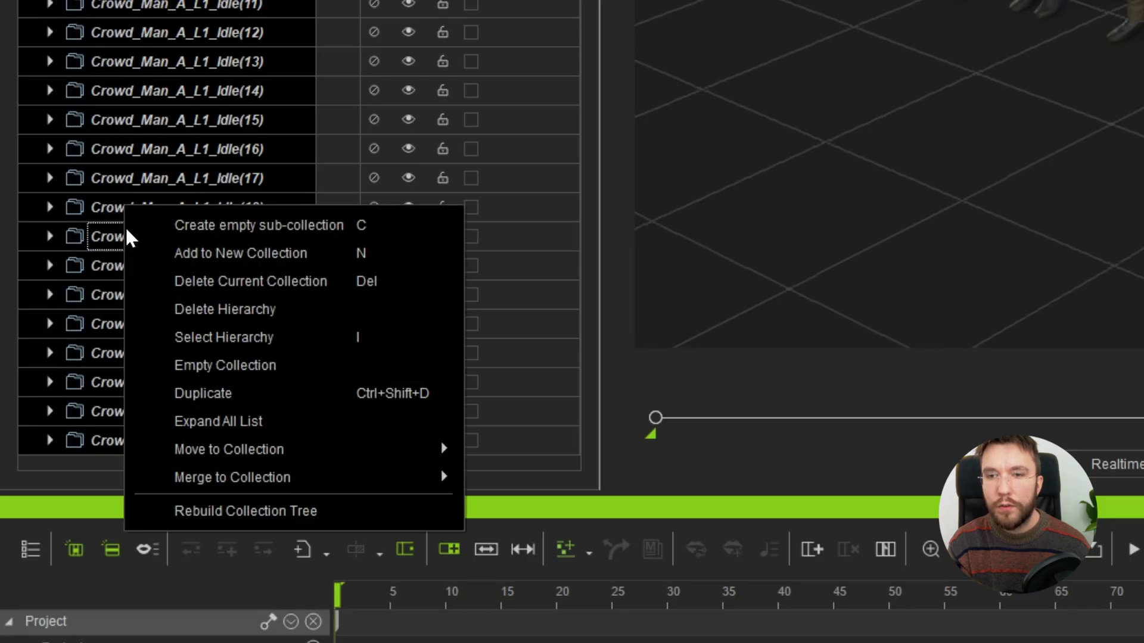
mouse_move(286, 478)
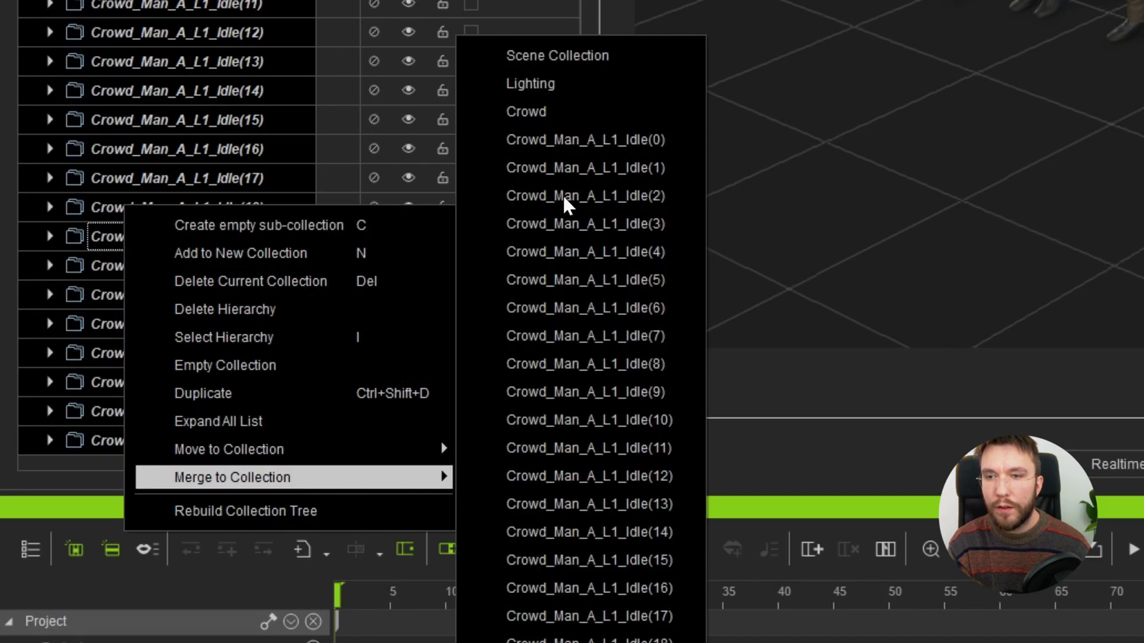
left_click(548, 112)
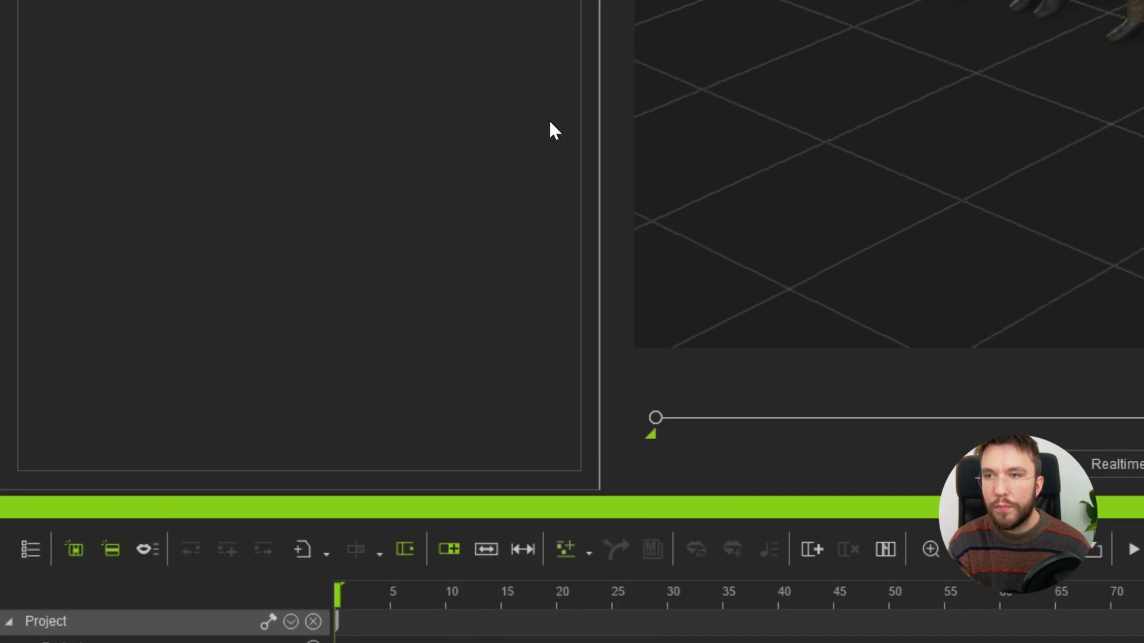
left_click(33, 155)
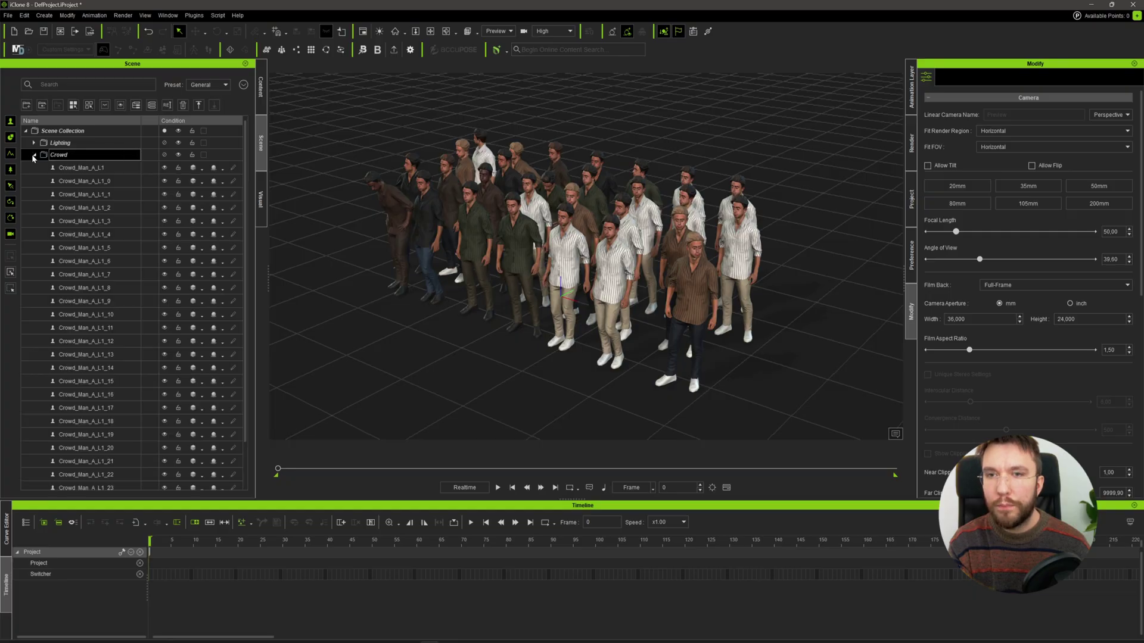
Collapse the Crowd collection, then play and pause the timeline to preview the idling crowd
left_click(34, 155)
key("space")
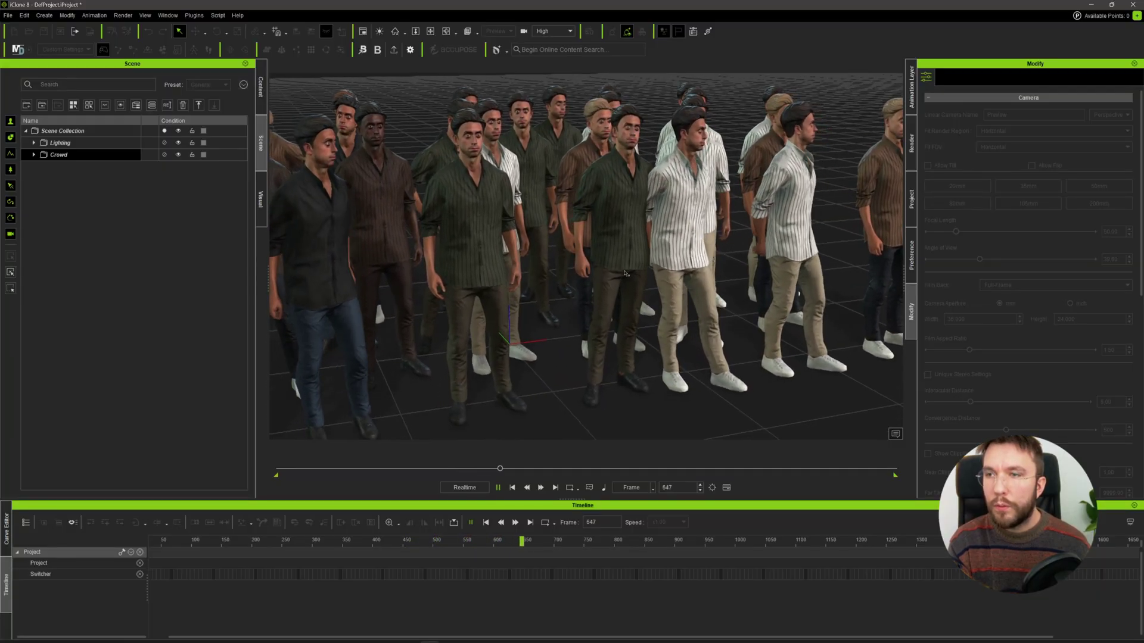
key("space")
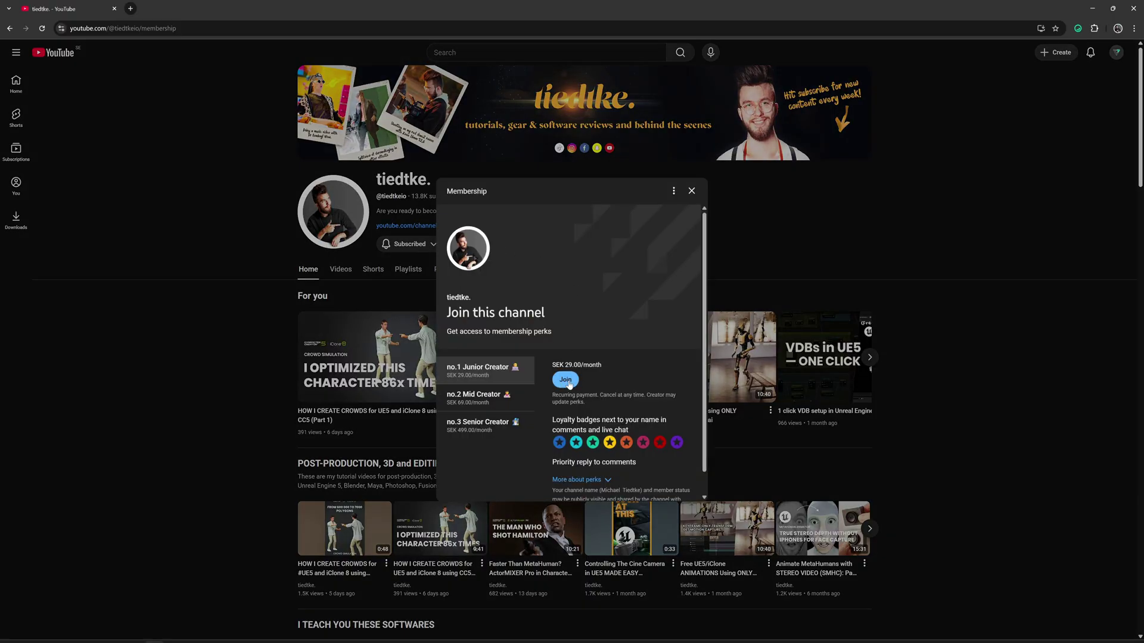
Scroll down the membership dialog toward the no.3 Senior Creator tier
scroll(568, 384, "down", 1)
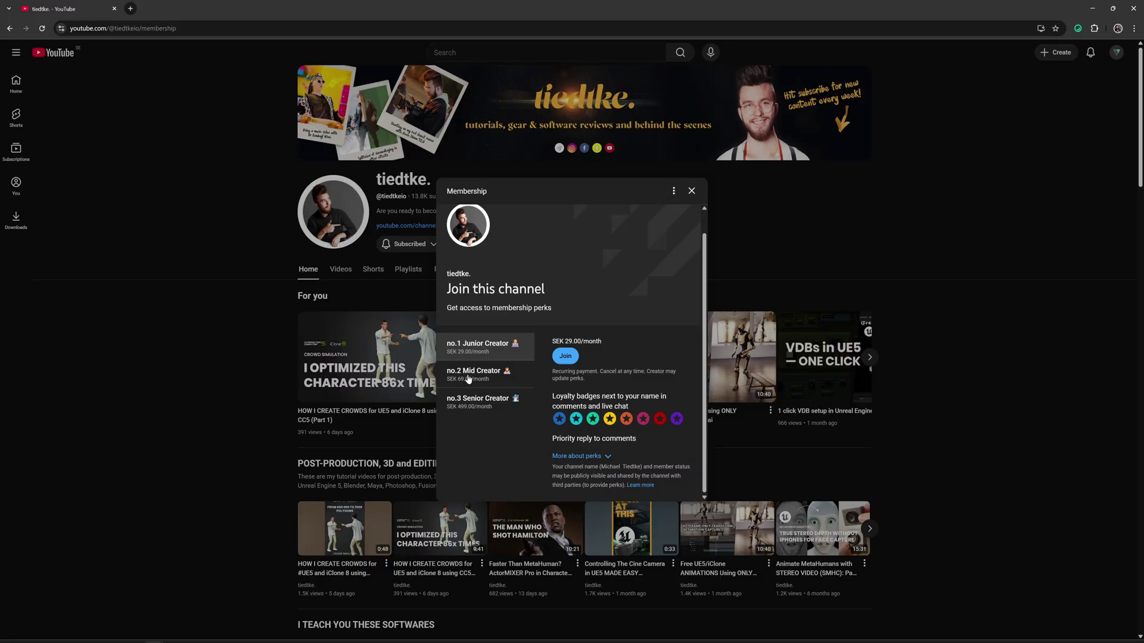